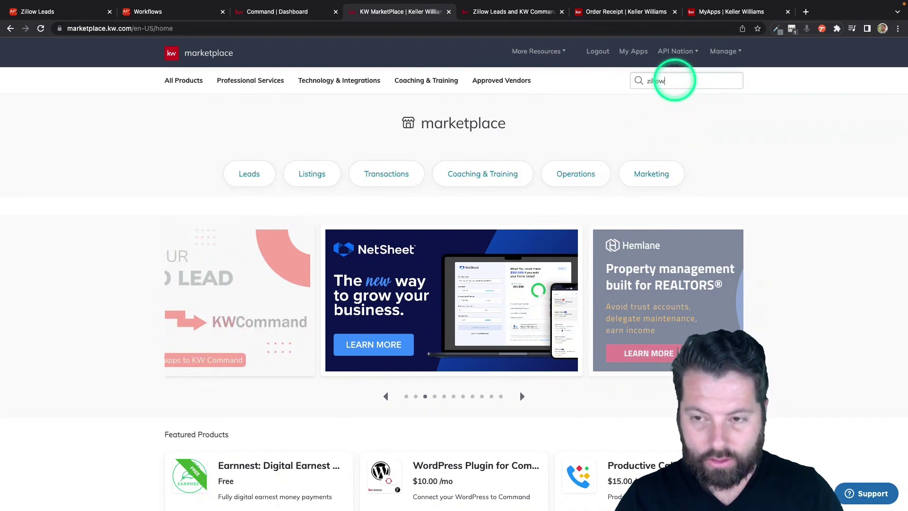
# Search the KW Marketplace for "zillow" and show the product details of Zillow Leads and KW Command.
pyautogui.press('Return')
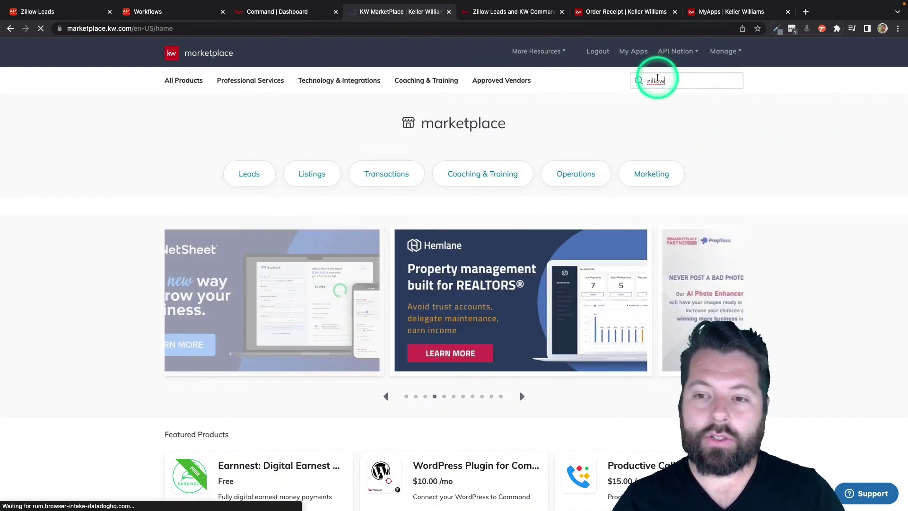
pyautogui.moveTo(375, 152)
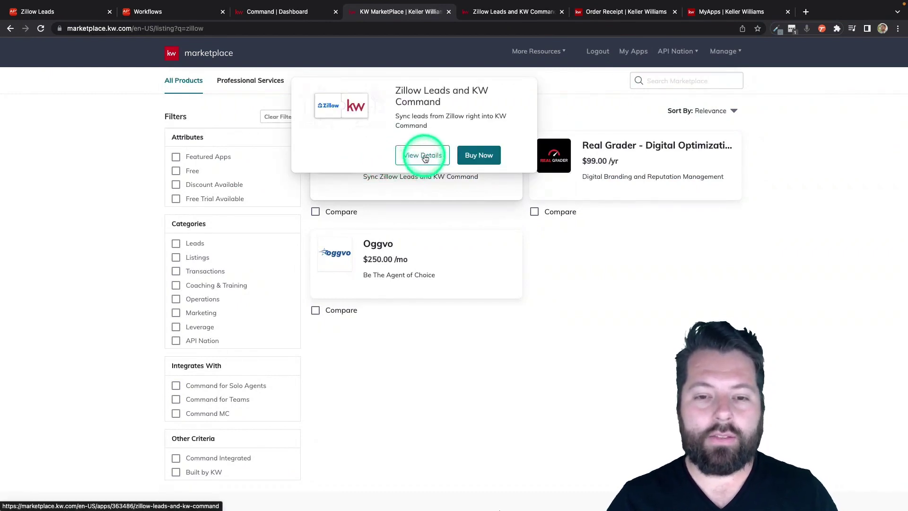
pyautogui.click(511, 11)
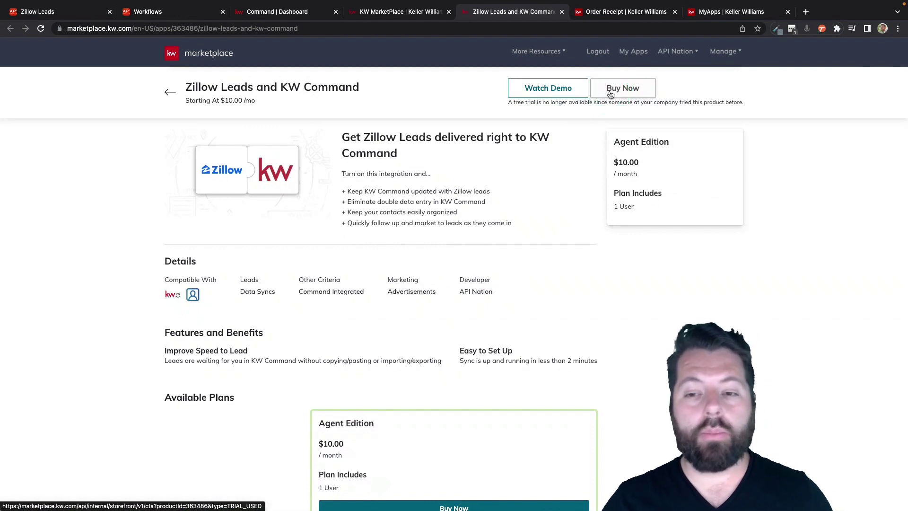
# Review the order receipt, go to the purchased applications and launch Zillow Leads and KW Command.
pyautogui.click(624, 13)
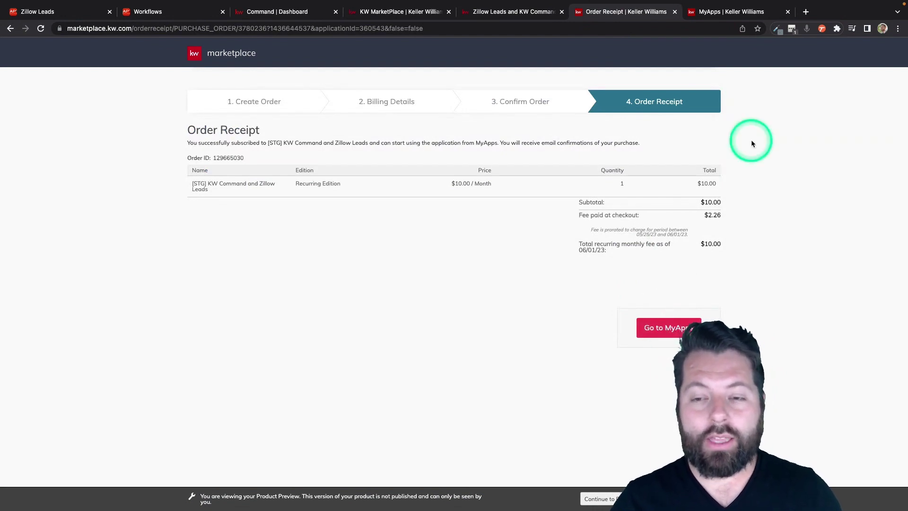
pyautogui.click(718, 38)
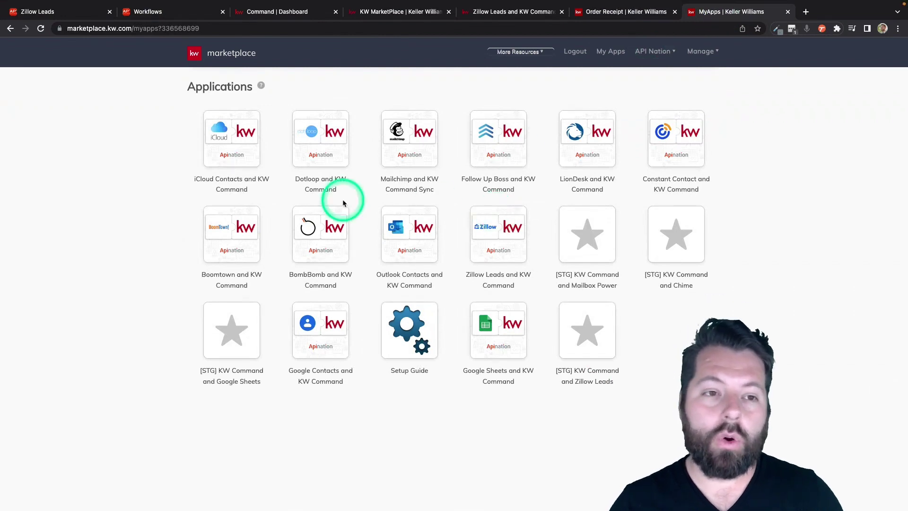
pyautogui.moveTo(511, 243)
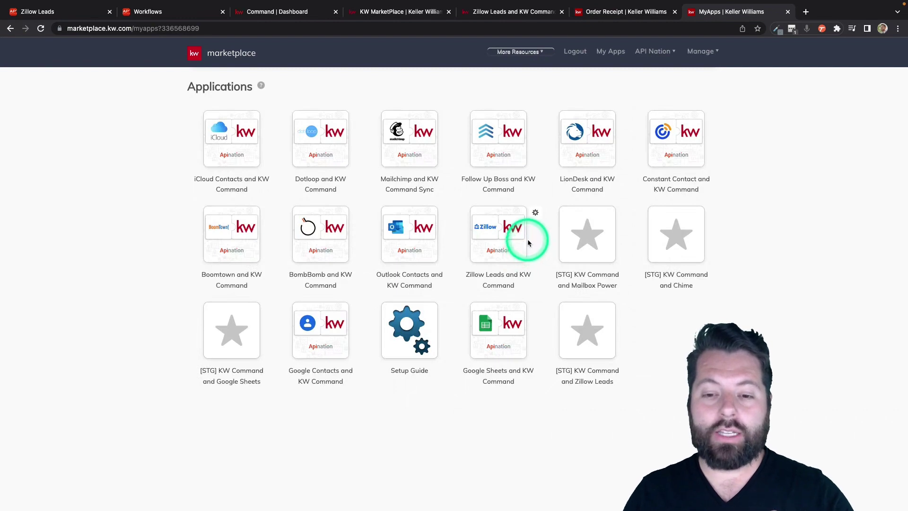
pyautogui.click(528, 240)
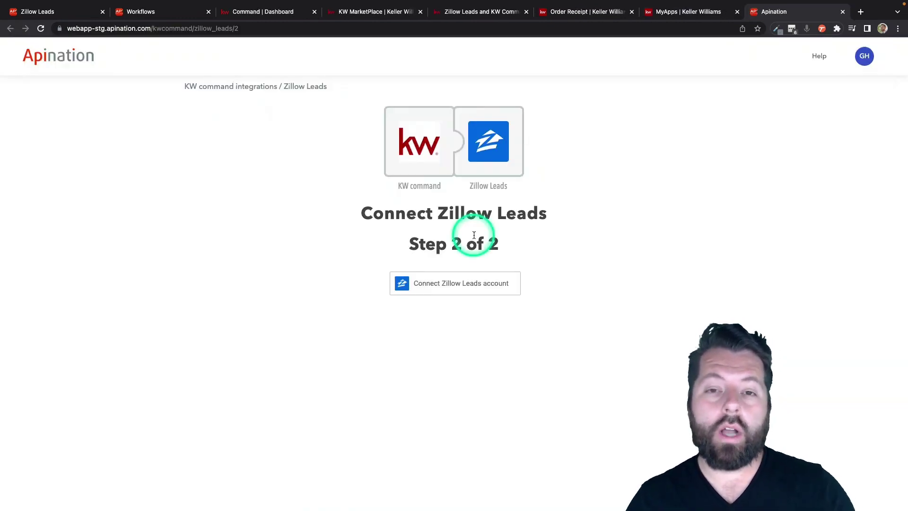
# Connect a Zillow Leads account, using the account owner's first name as the connection label, and create the connection.
pyautogui.click(458, 285)
pyautogui.click(388, 209)
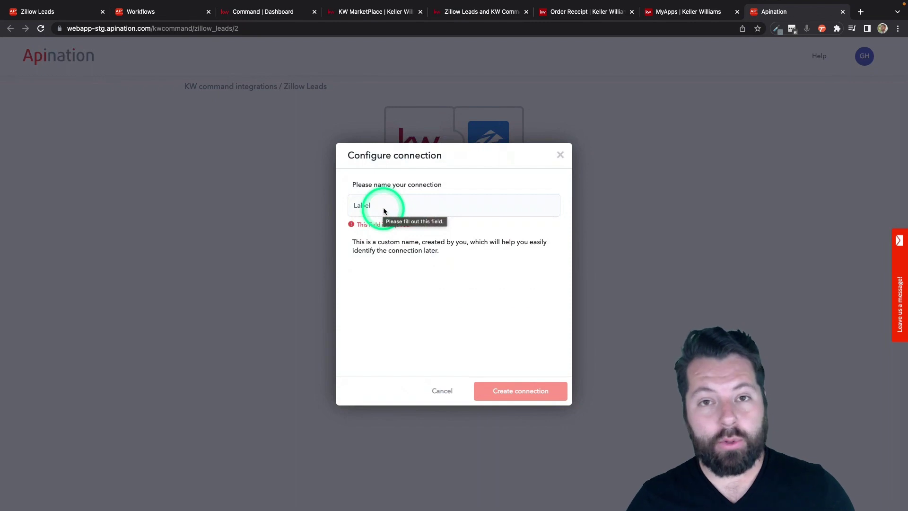
pyautogui.click(383, 208)
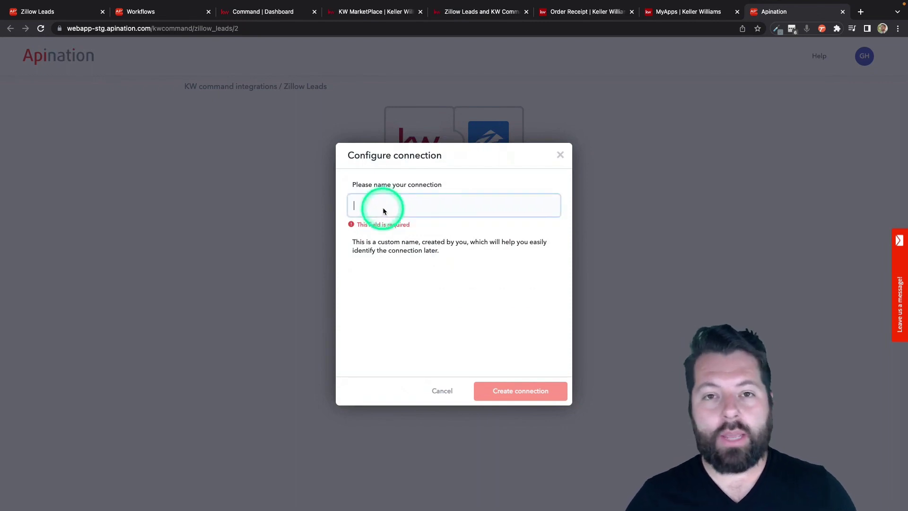
pyautogui.write('Gabe')
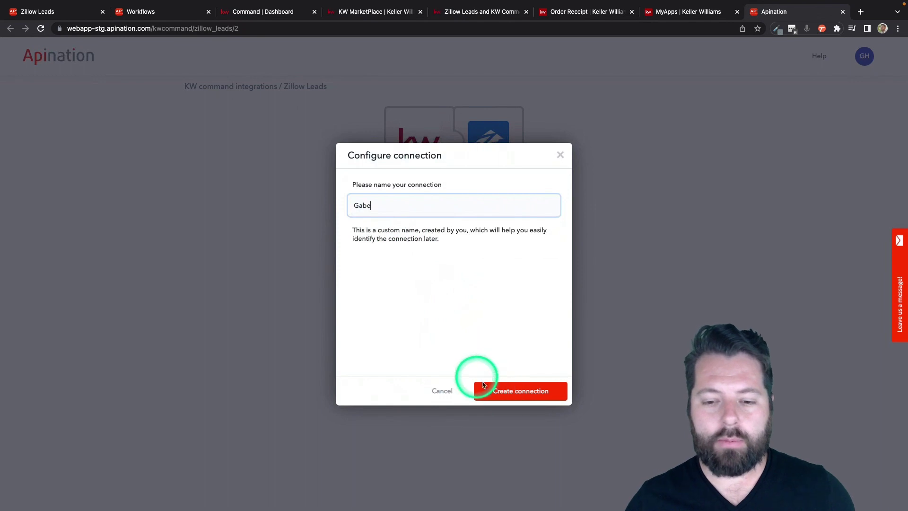
pyautogui.click(503, 395)
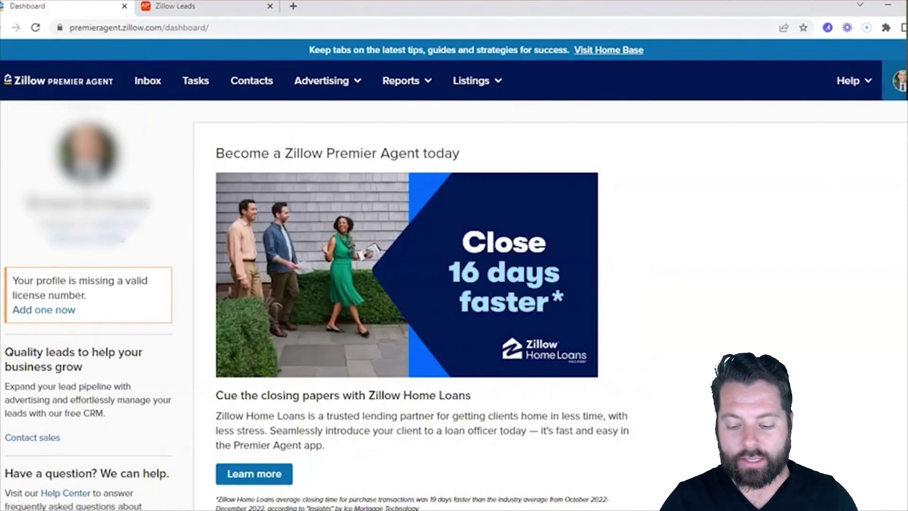
# Switch to Zillow Premier Agent and show the app integrations in the account settings.
pyautogui.click(899, 80)
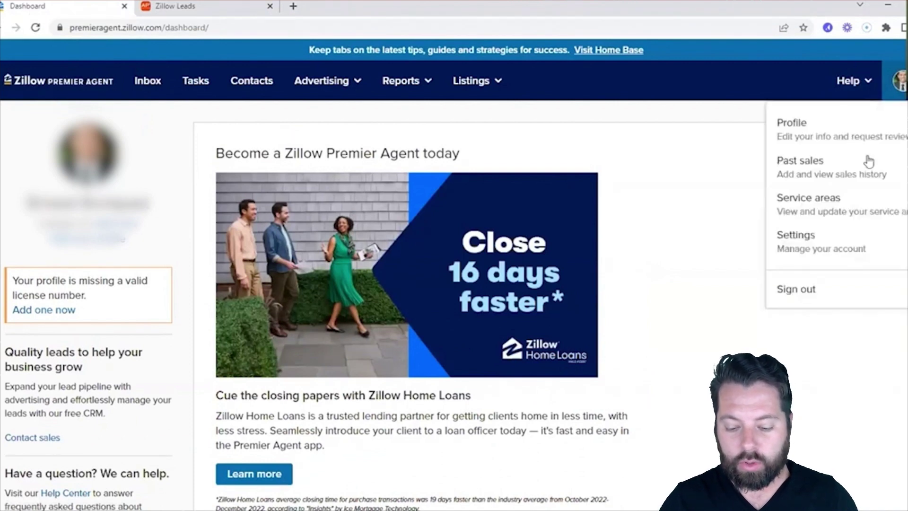
pyautogui.click(824, 254)
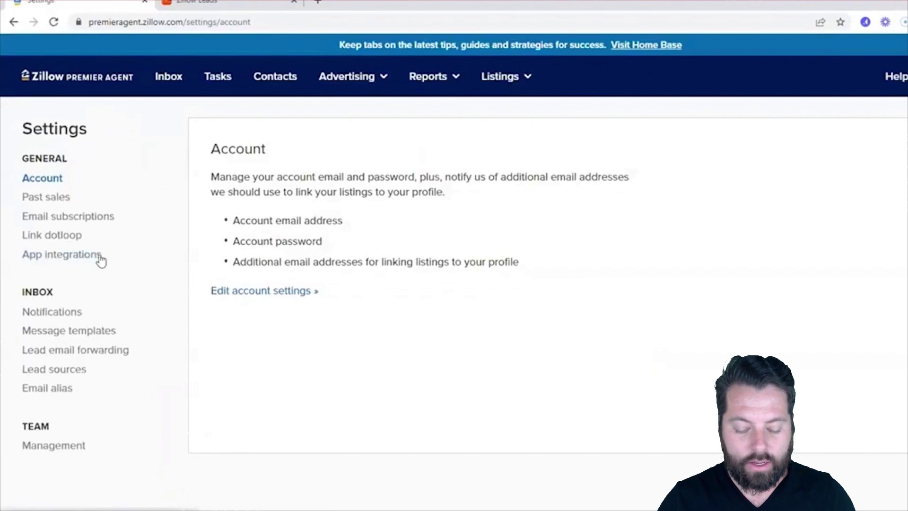
pyautogui.click(58, 255)
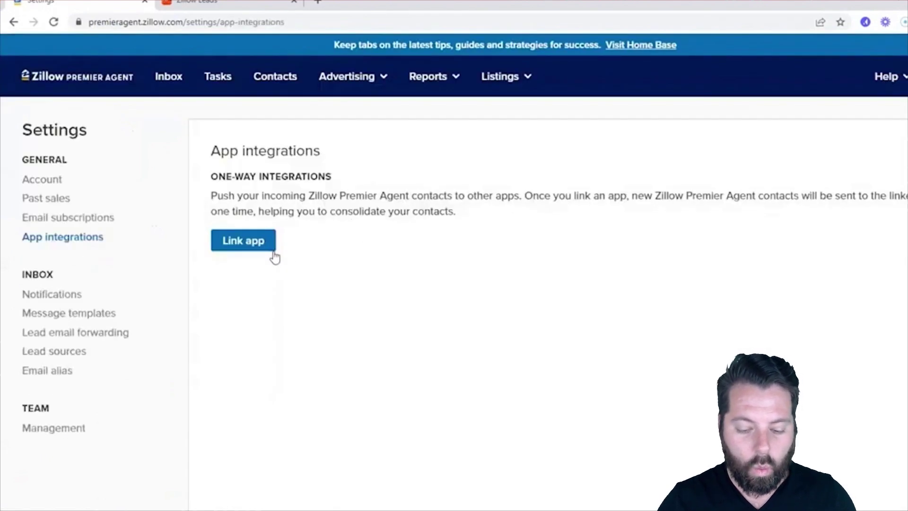
# Link a new app to Zillow Premier Agent with Apination as the partner and proceed to the subscriber identifier.
pyautogui.click(241, 249)
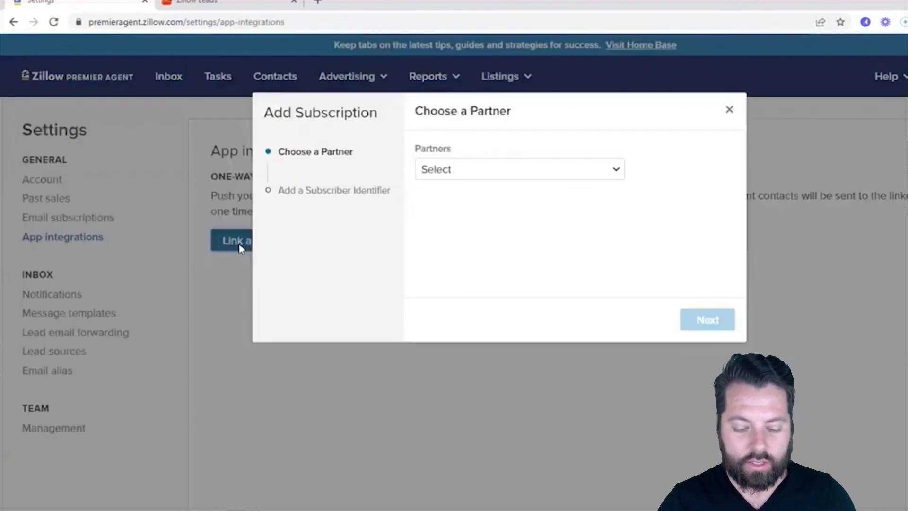
pyautogui.click(517, 178)
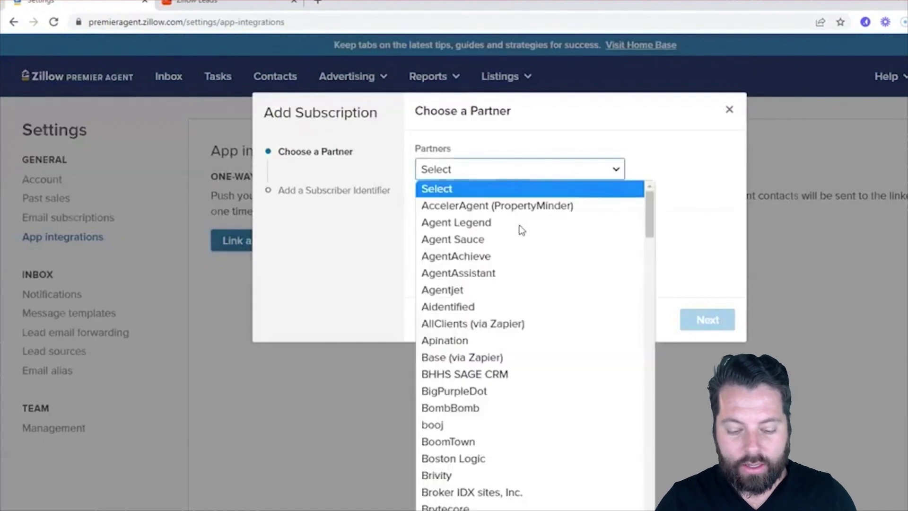
pyautogui.click(476, 340)
pyautogui.click(709, 322)
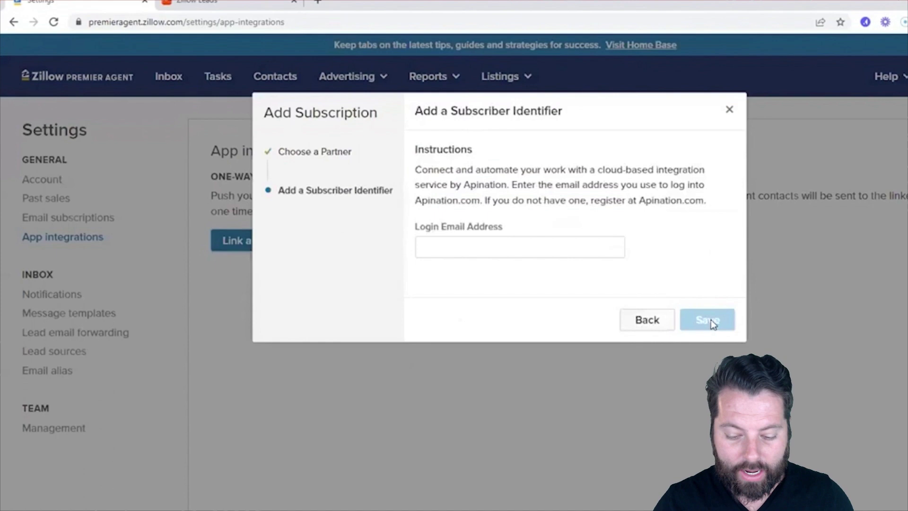
# Paste the connection ID into the Login Email Address field, save the subscription, and confirm in Apination that the Zillow setup is complete.
pyautogui.click(491, 246)
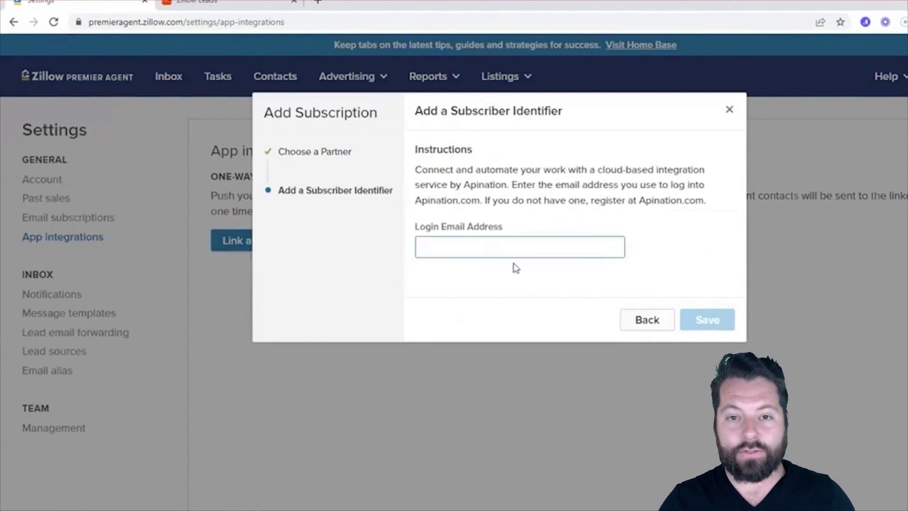
pyautogui.hotkey('ctrl', 'v')
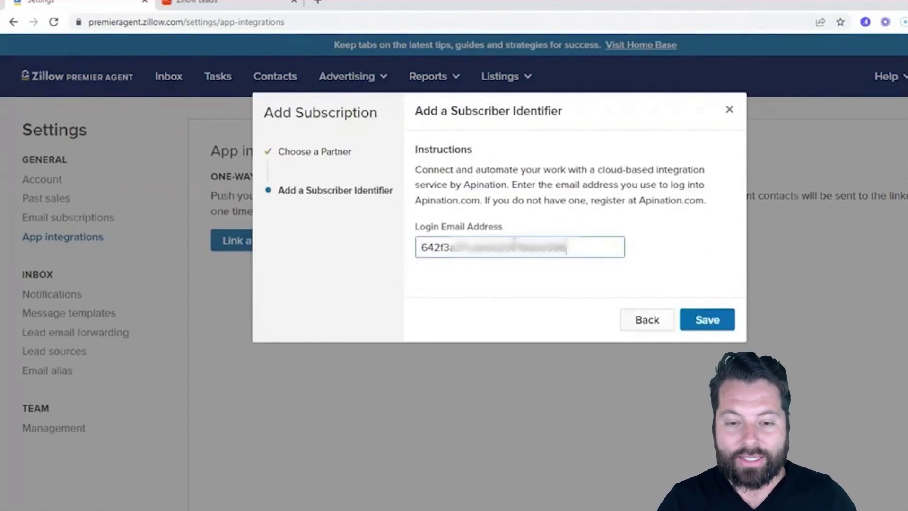
pyautogui.click(594, 228)
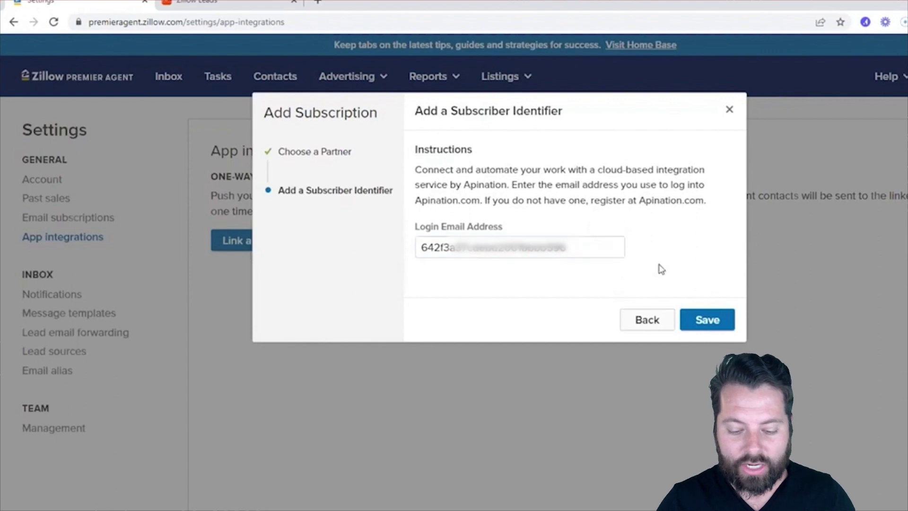
pyautogui.click(692, 319)
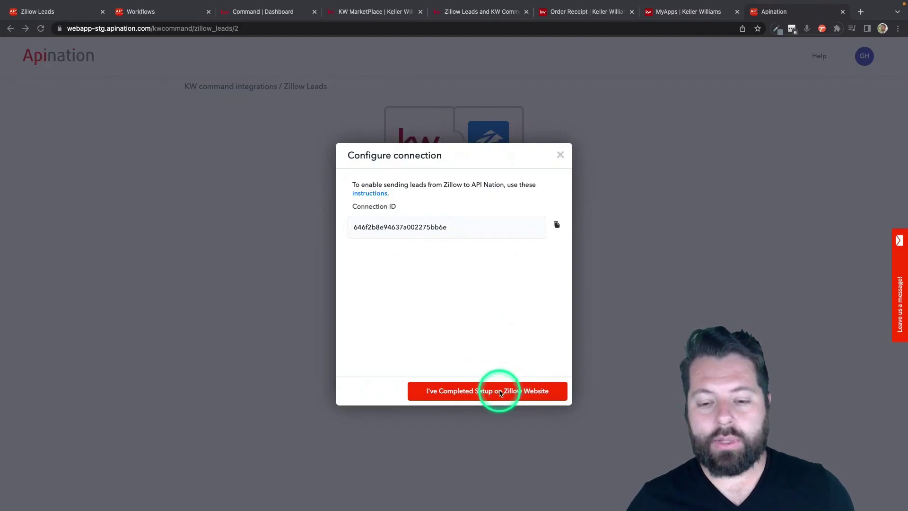
pyautogui.click(501, 392)
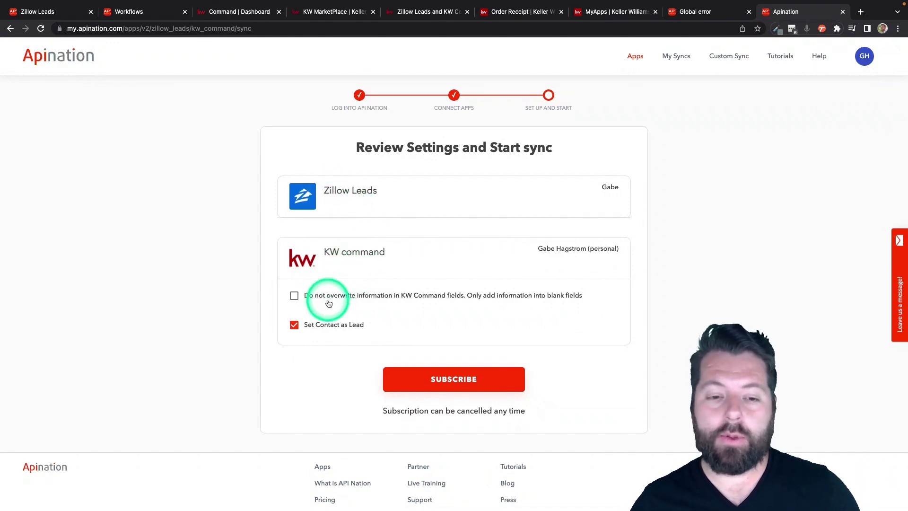
# Enable not overwriting information in KW Command fields, keep Set Contact as Lead enabled, and subscribe to the sync.
pyautogui.click(294, 296)
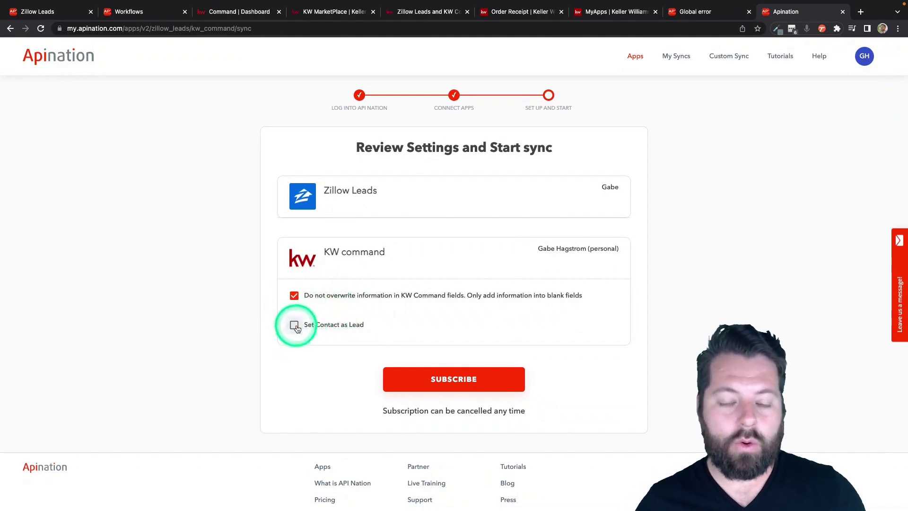
pyautogui.click(299, 326)
pyautogui.click(321, 325)
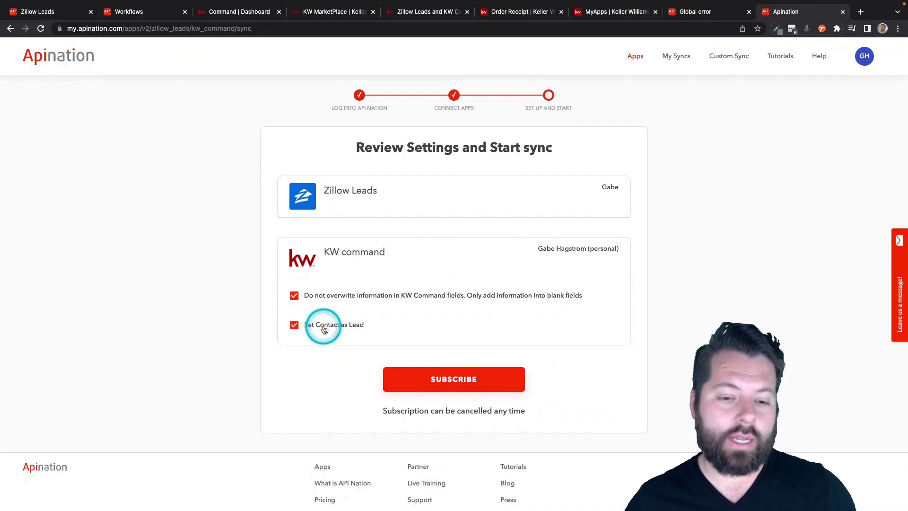
pyautogui.click(422, 382)
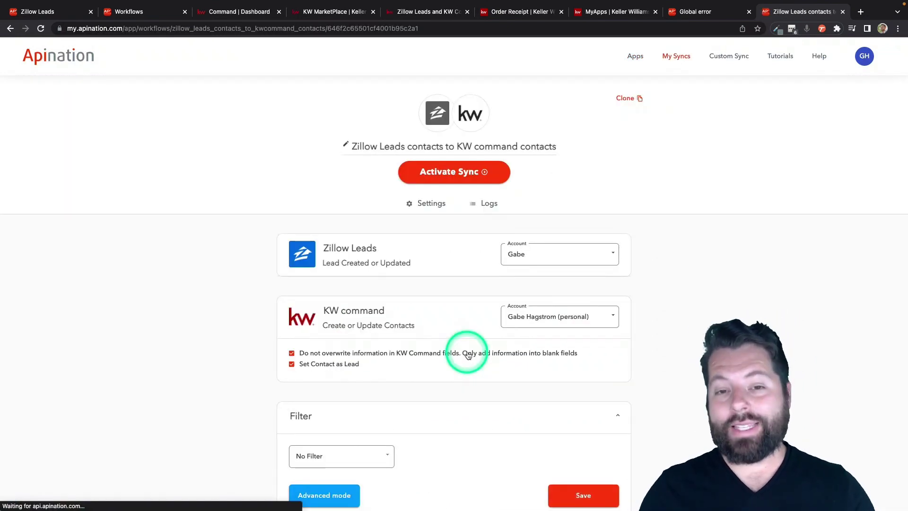
# Examine the sync's account options, filter and field mapping from Zillow Leads to KW Command contacts.
pyautogui.scroll(-2, 471, 310)
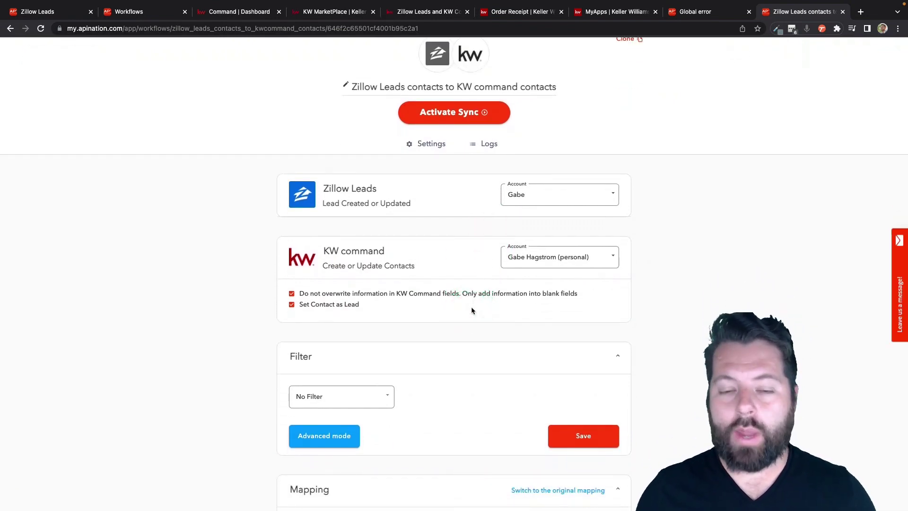
pyautogui.scroll(-10, 448, 255)
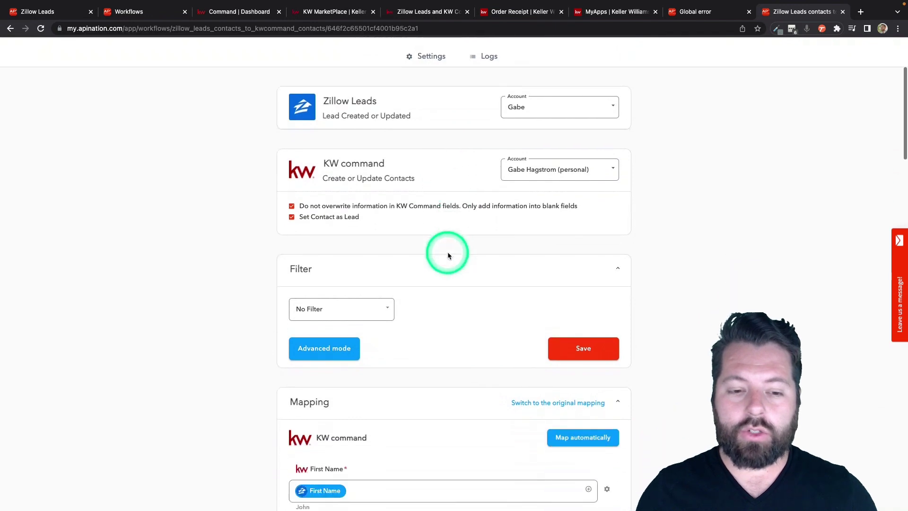
pyautogui.scroll(-2, 447, 251)
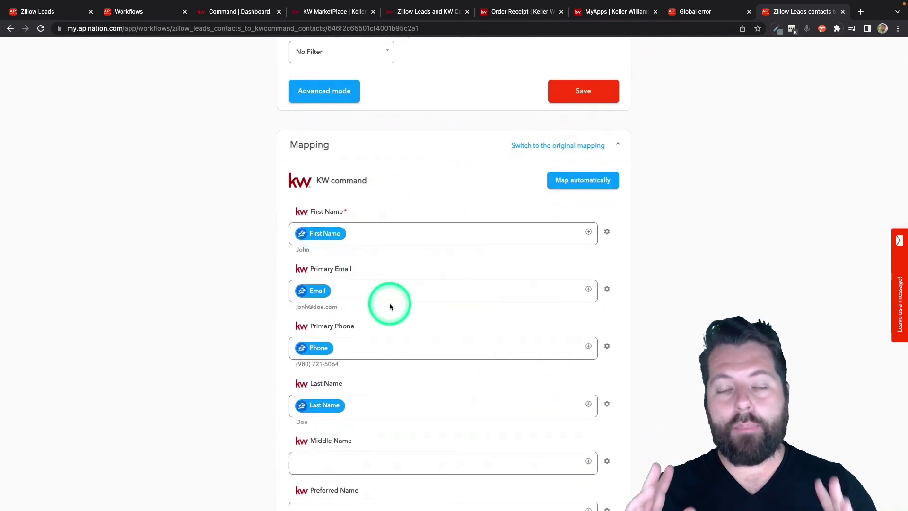
pyautogui.click(346, 234)
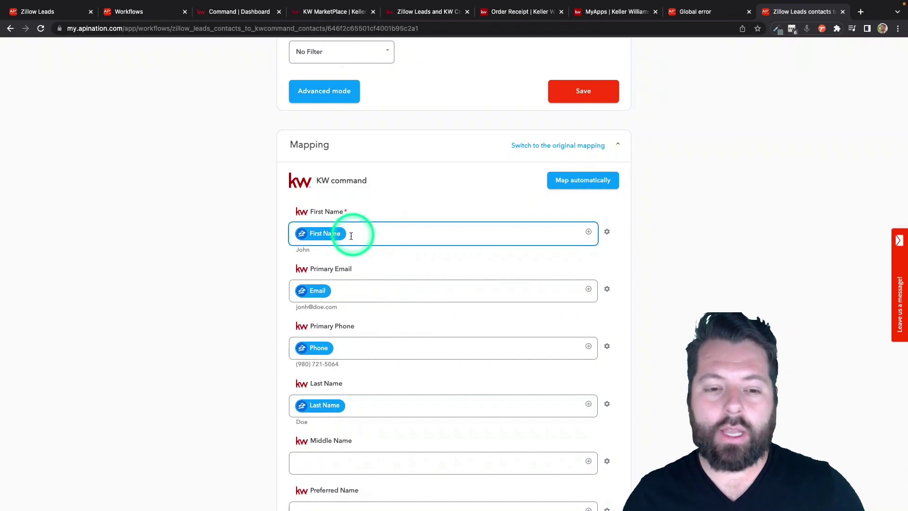
pyautogui.click(384, 248)
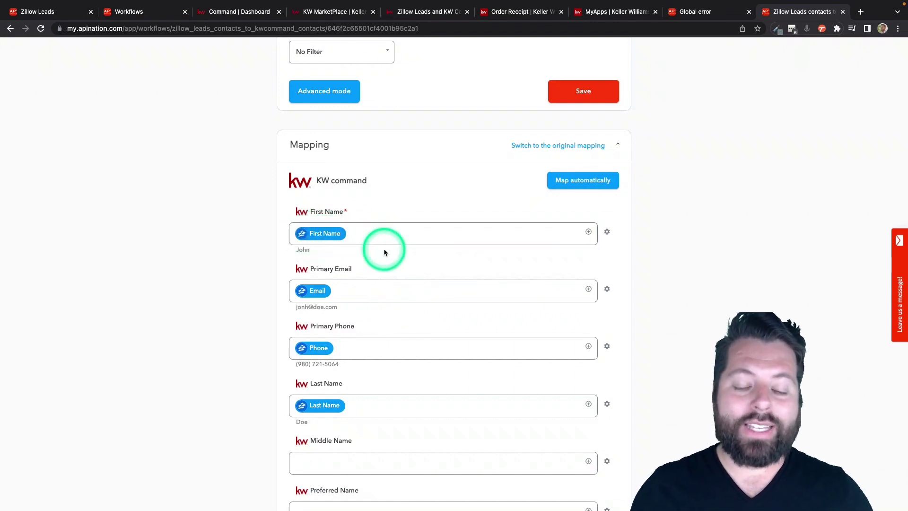
pyautogui.scroll(-2, 383, 249)
pyautogui.click(316, 147)
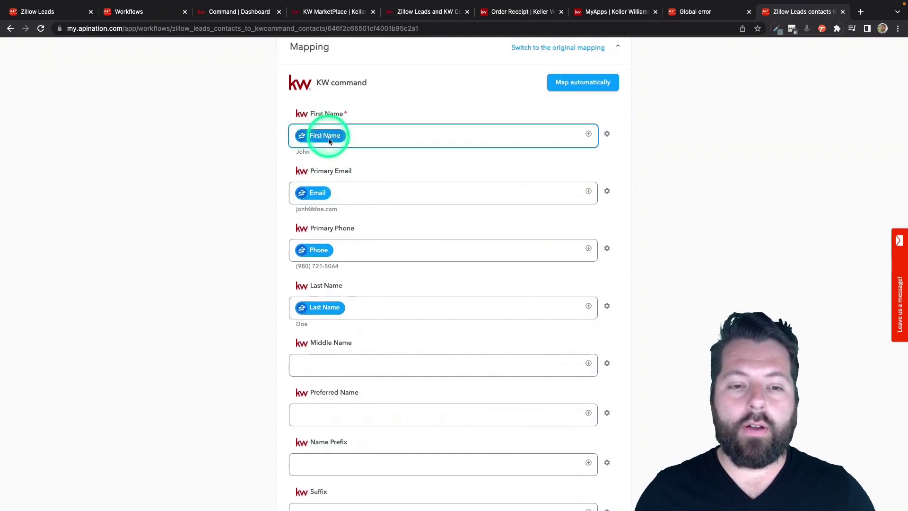
pyautogui.click(348, 231)
pyautogui.click(379, 299)
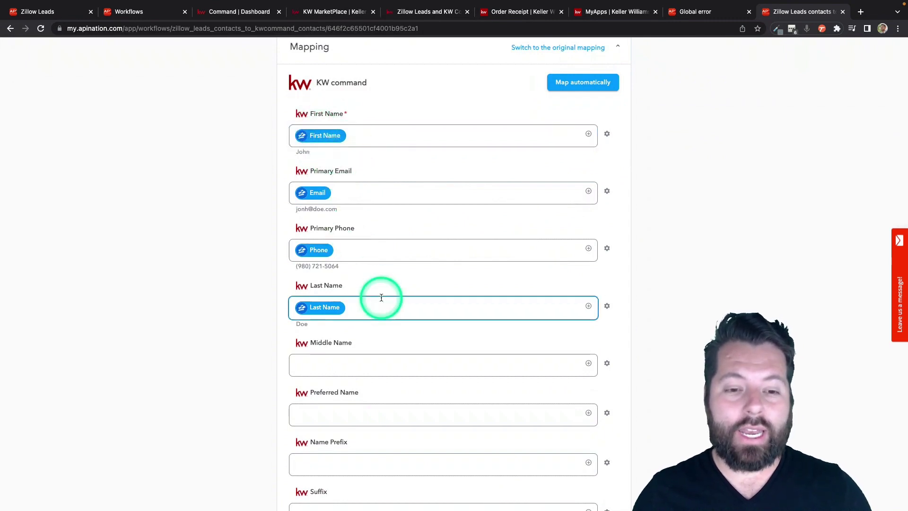
pyautogui.click(407, 331)
pyautogui.scroll(-1, 408, 330)
pyautogui.scroll(-4, 408, 331)
pyautogui.click(407, 331)
pyautogui.scroll(-8, 407, 331)
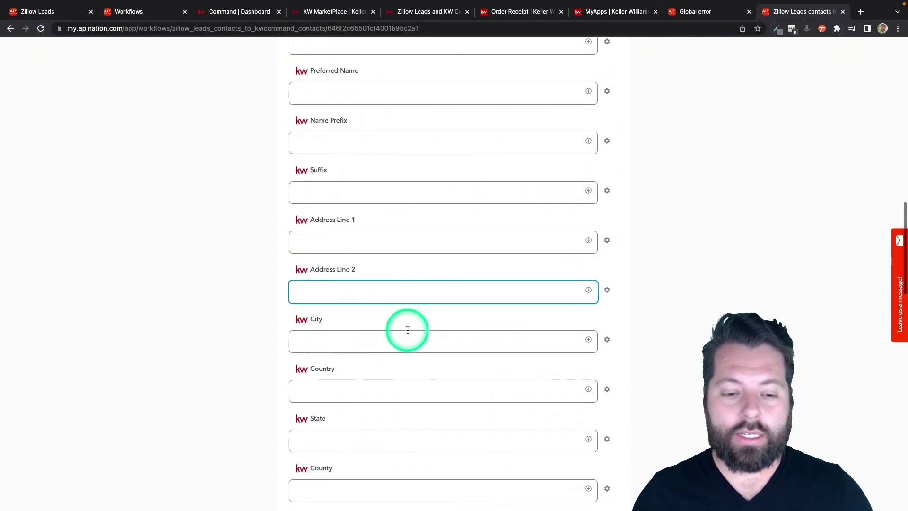
# Map the Zillow Leads Message field to the KW Command Description field.
pyautogui.scroll(-3, 408, 333)
pyautogui.click(322, 279)
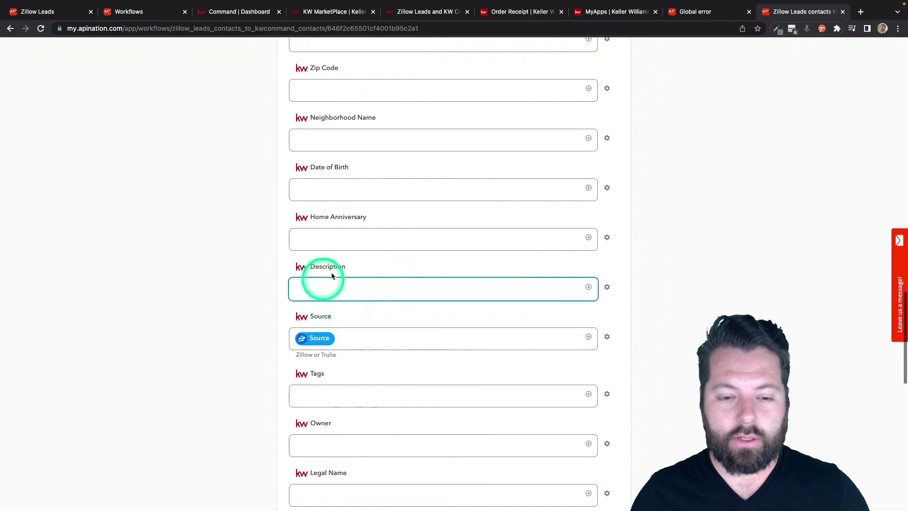
pyautogui.click(331, 271)
pyautogui.click(446, 297)
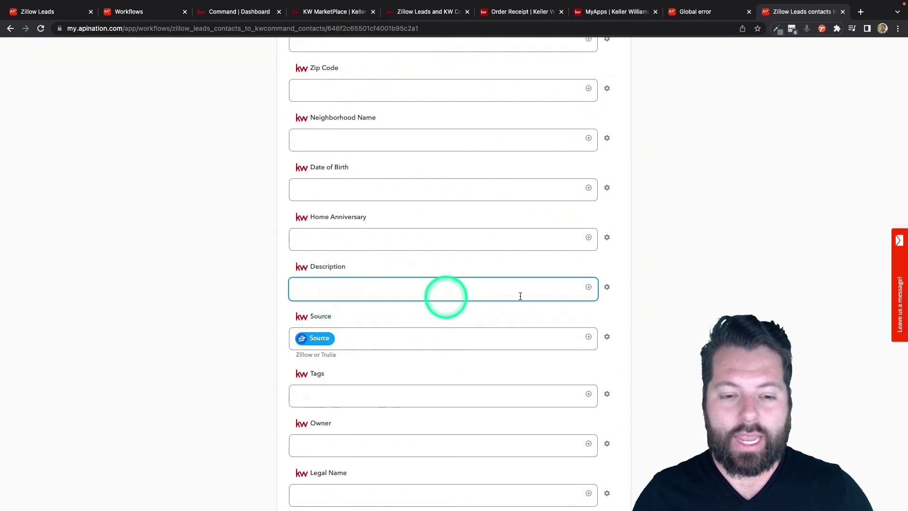
pyautogui.click(588, 287)
pyautogui.scroll(-5, 434, 378)
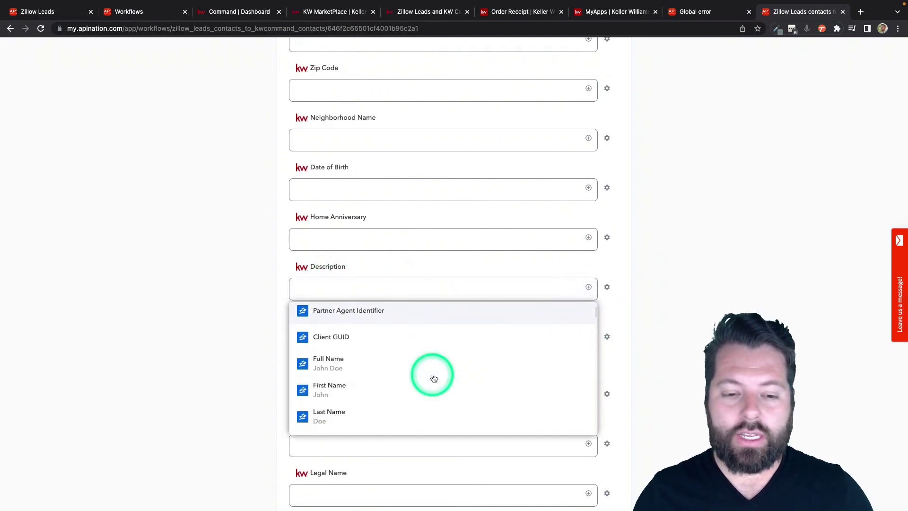
pyautogui.scroll(-8, 434, 378)
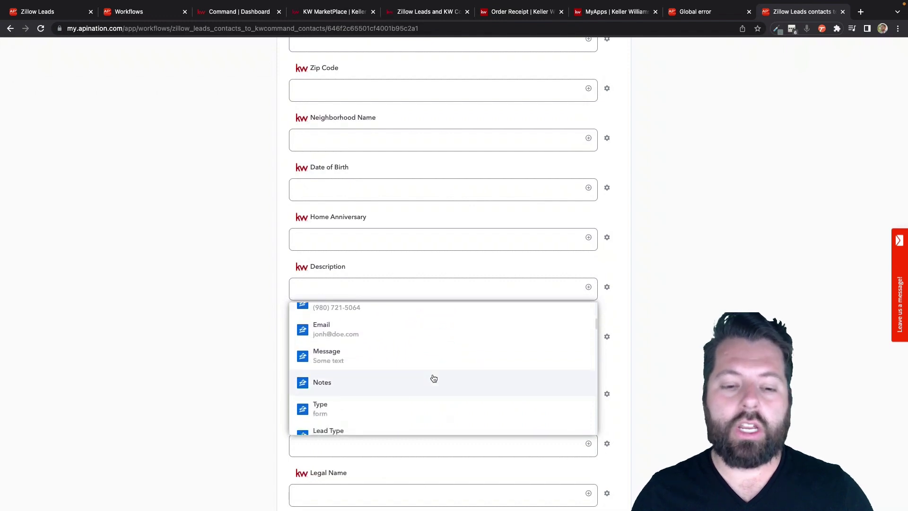
pyautogui.scroll(-4, 433, 378)
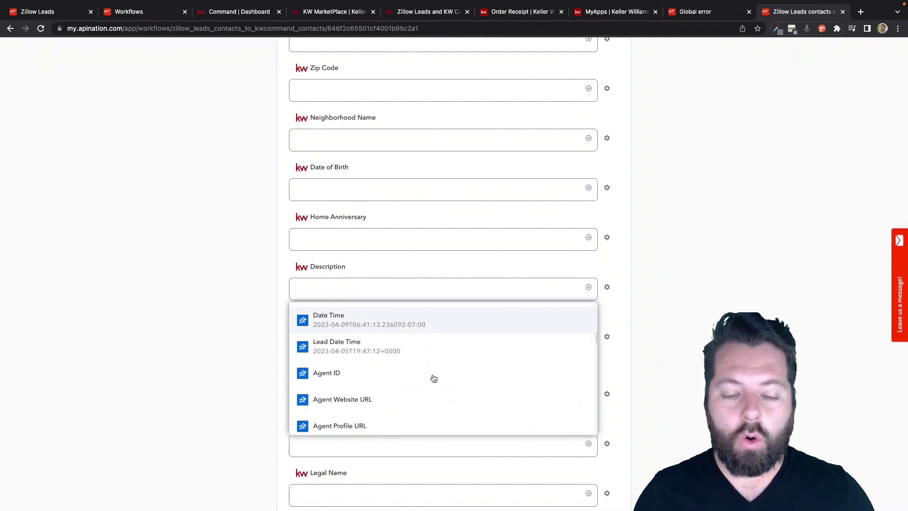
pyautogui.scroll(-5, 433, 379)
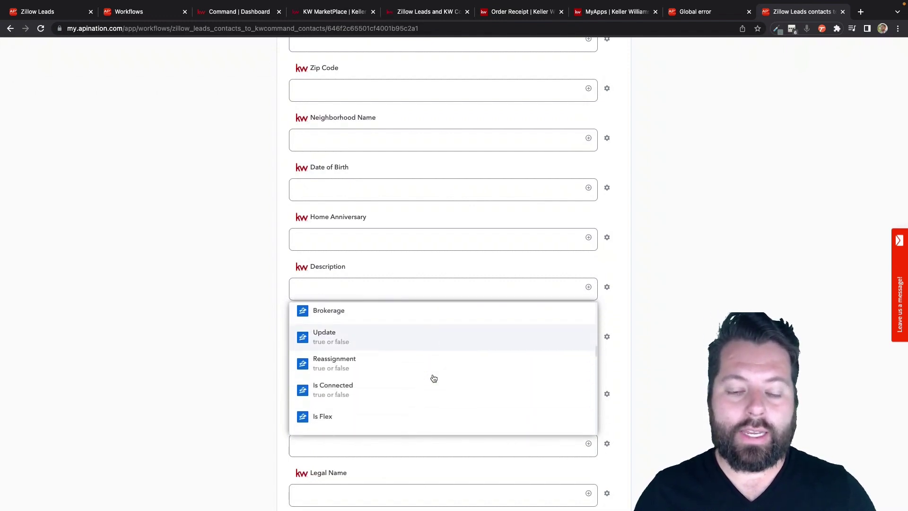
pyautogui.scroll(-3, 433, 379)
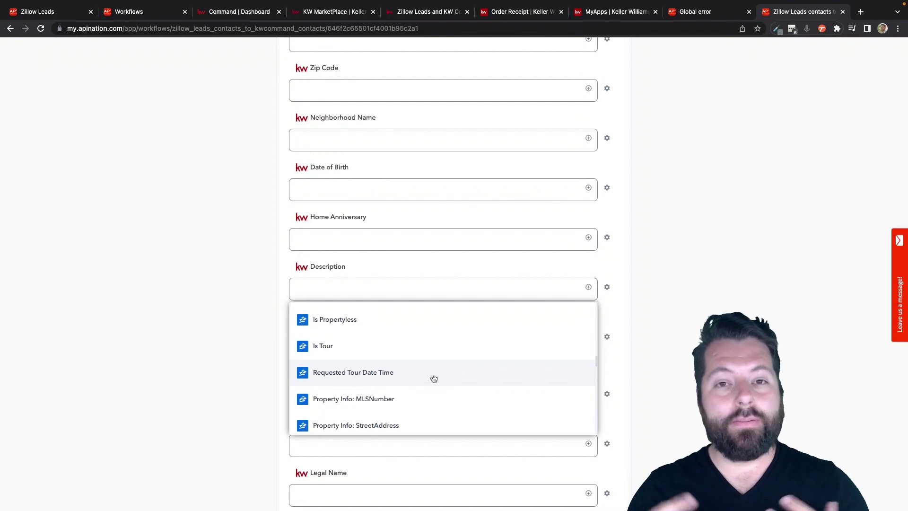
pyautogui.scroll(-5, 434, 378)
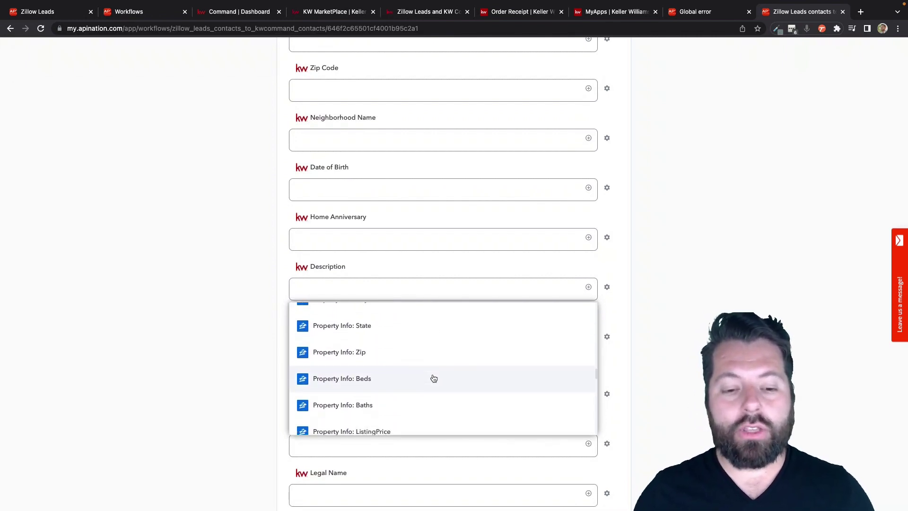
pyautogui.scroll(-5, 434, 378)
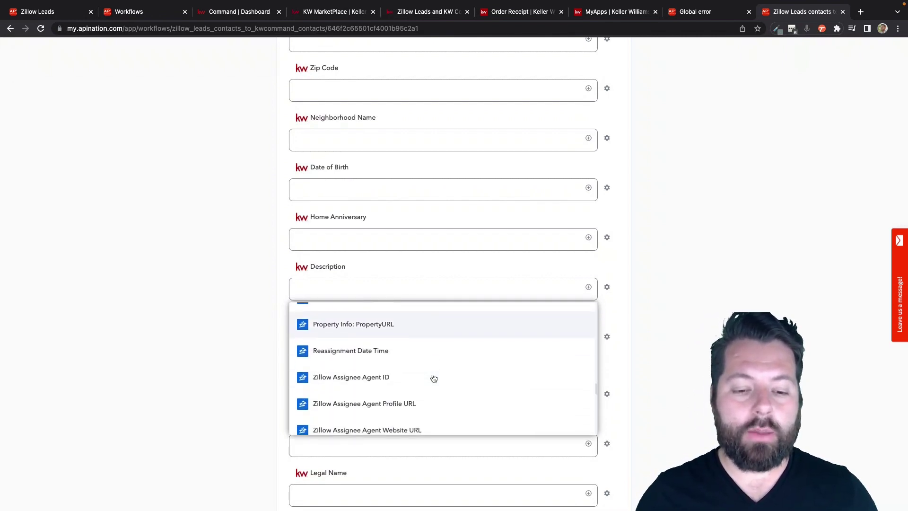
pyautogui.scroll(-6, 434, 378)
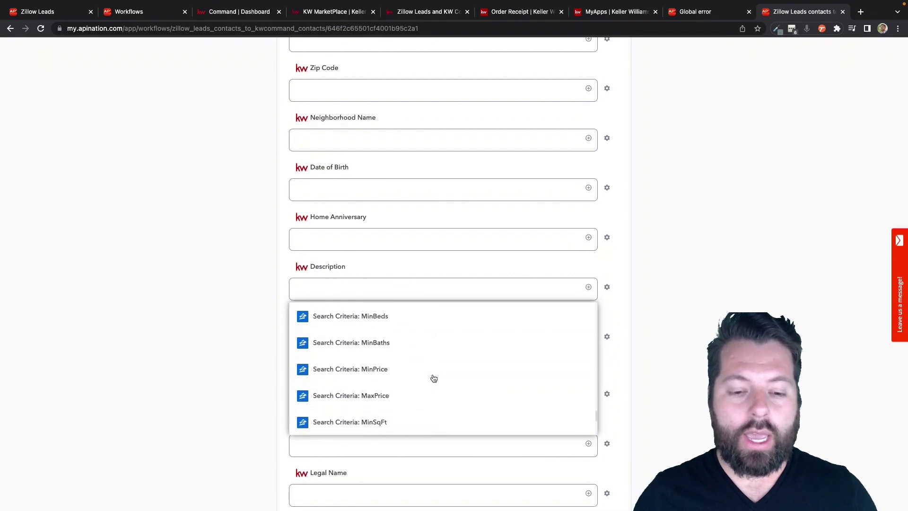
pyautogui.scroll(15, 434, 378)
pyautogui.scroll(-5, 434, 378)
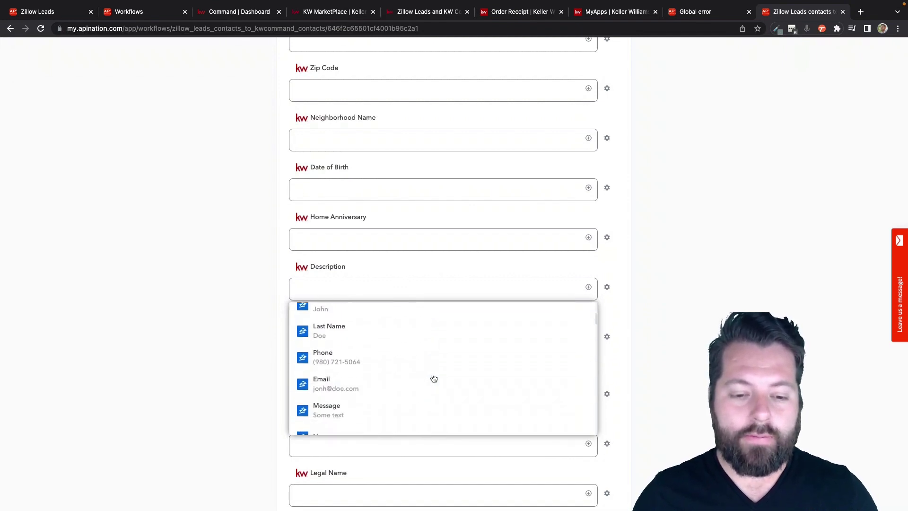
pyautogui.click(407, 360)
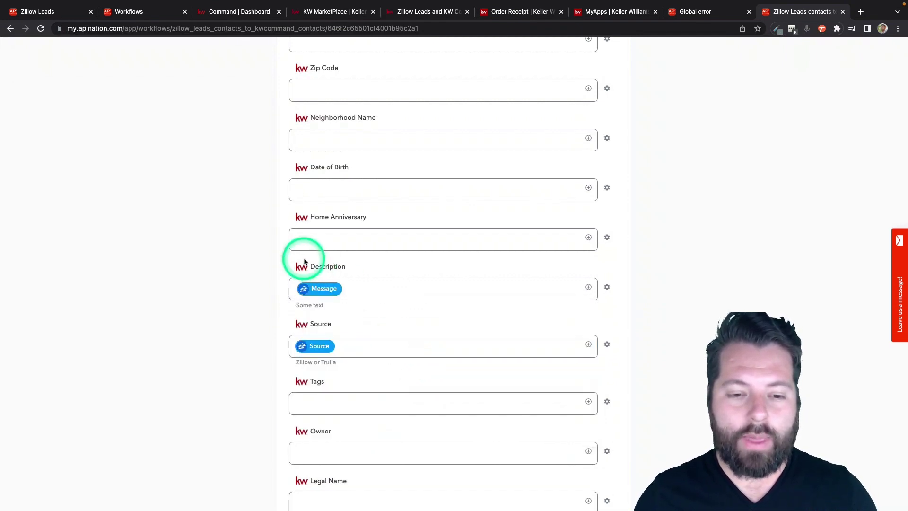
# Add the label "Notes:" after Message in the Description mapping, followed by the Zillow Leads Notes field.
pyautogui.click(350, 287)
pyautogui.scroll(-1, 351, 288)
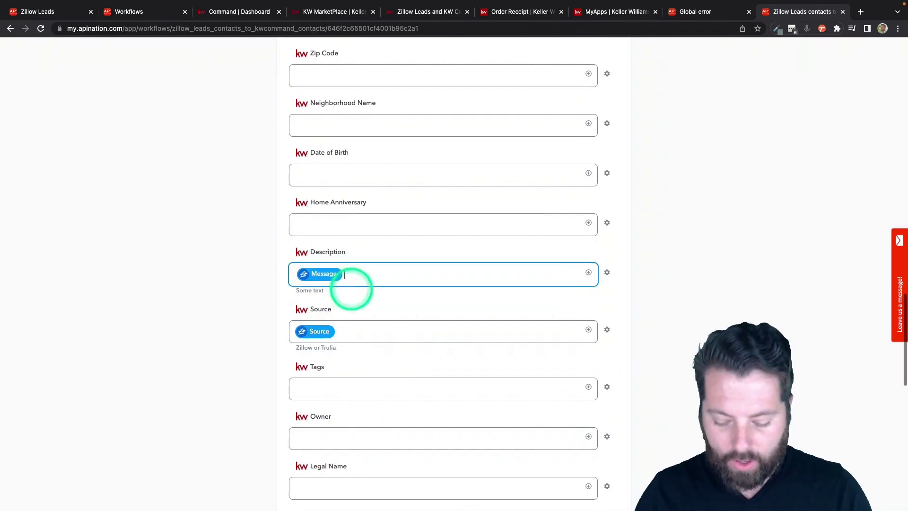
pyautogui.write('Notes:')
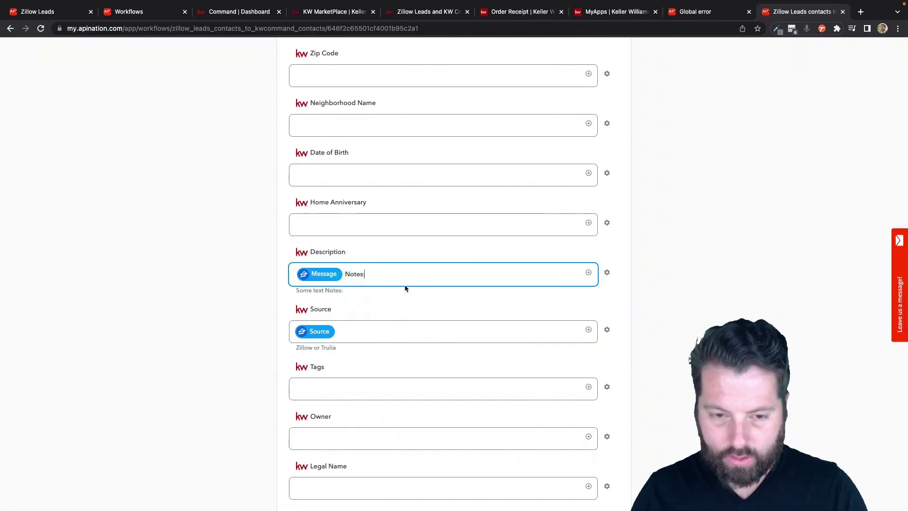
pyautogui.click(587, 273)
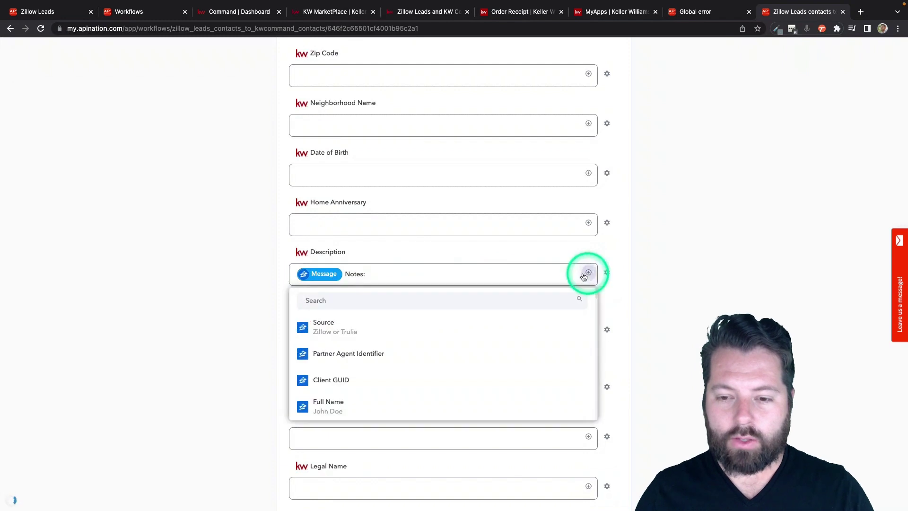
pyautogui.click(432, 302)
pyautogui.write('note')
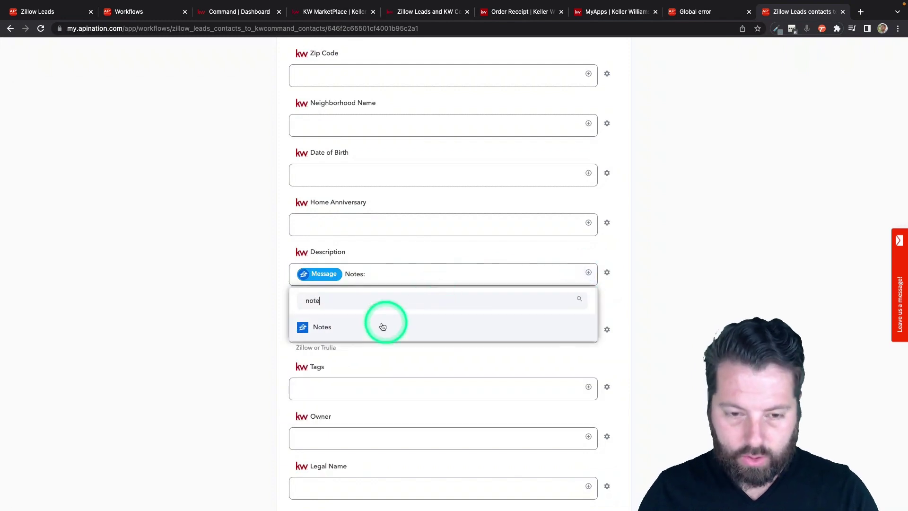
pyautogui.click(382, 327)
pyautogui.click(258, 309)
# Set the KW Command Tags mapping to the fixed text ZillowLeads.
pyautogui.click(324, 341)
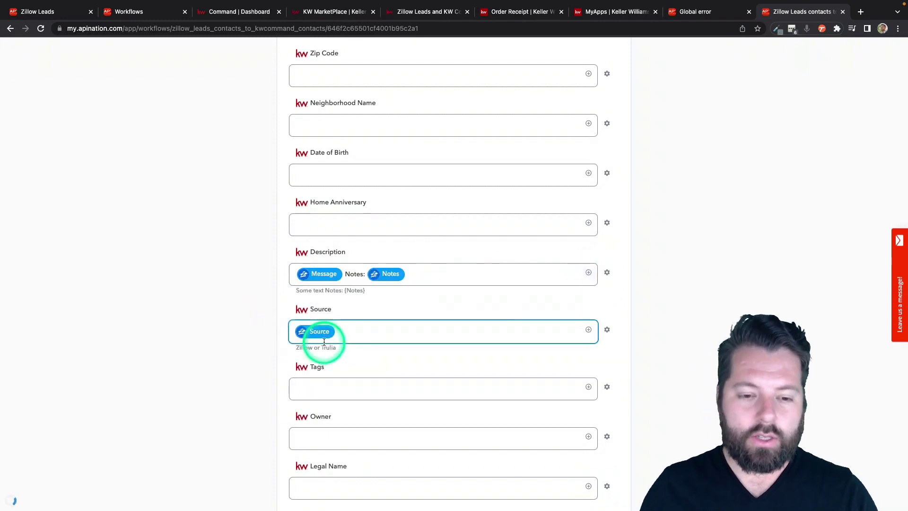
pyautogui.click(314, 392)
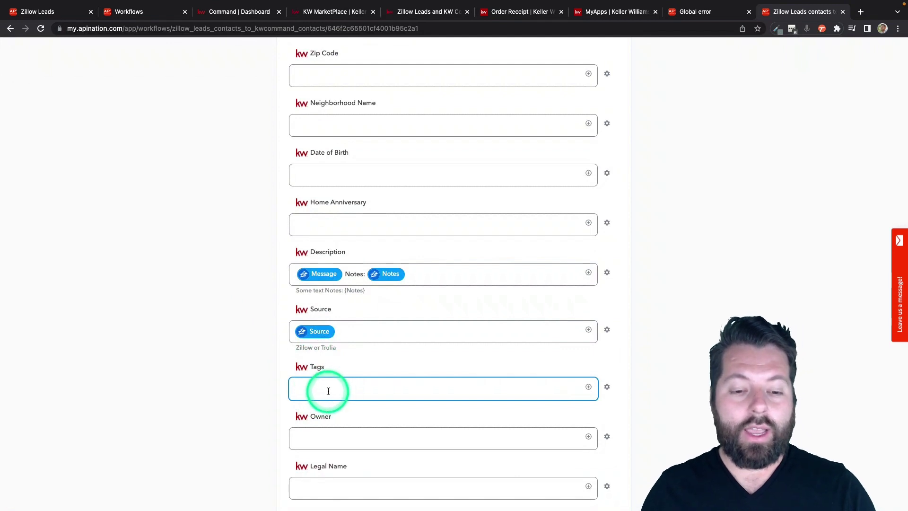
pyautogui.click(328, 392)
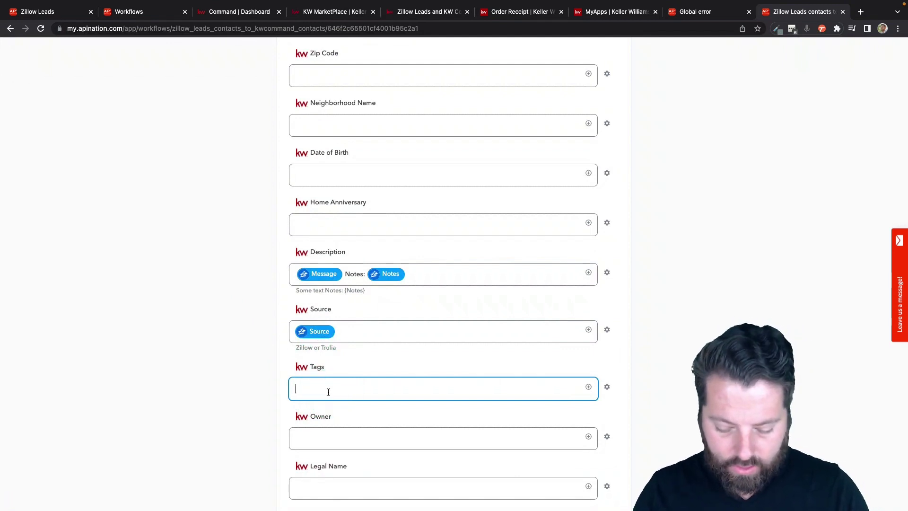
pyautogui.write('ZillowLeads')
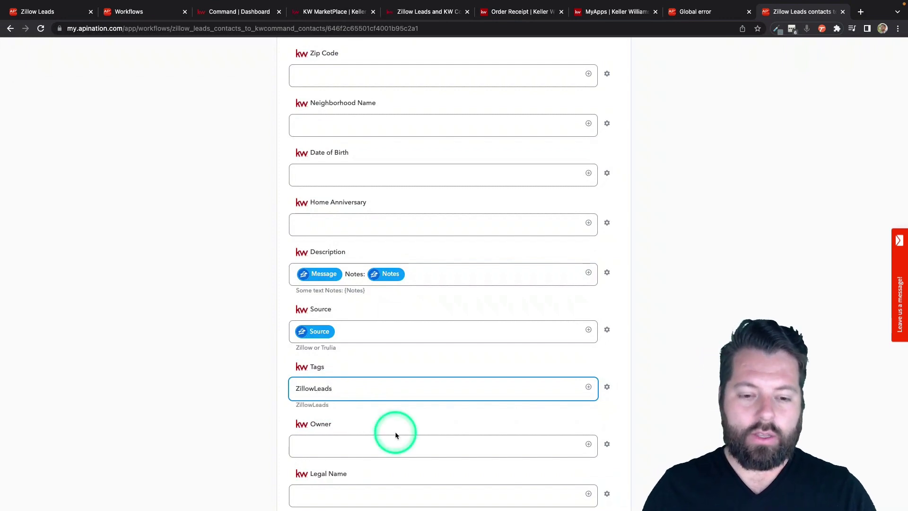
# Review the remaining contact mapping and activate the Zillow Leads contacts to KW command contacts sync.
pyautogui.scroll(-3, 399, 383)
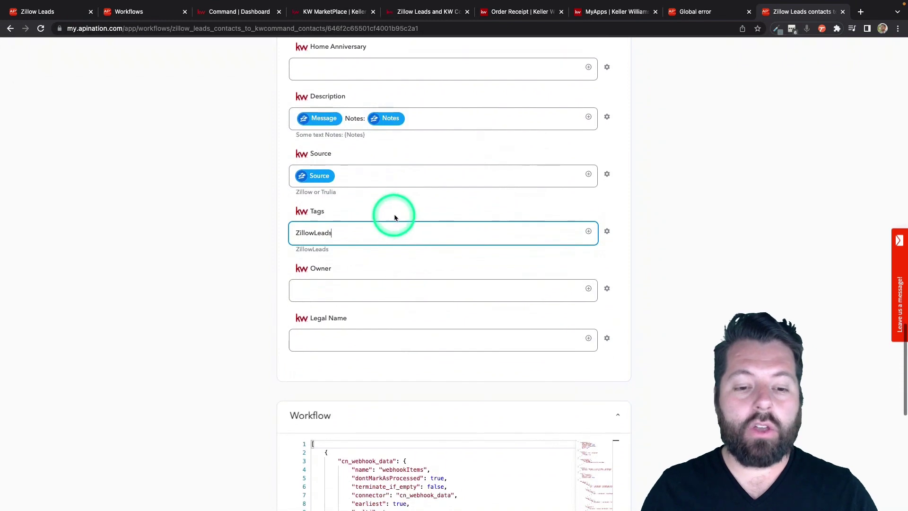
pyautogui.scroll(5, 394, 217)
pyautogui.click(393, 226)
pyautogui.scroll(1, 419, 227)
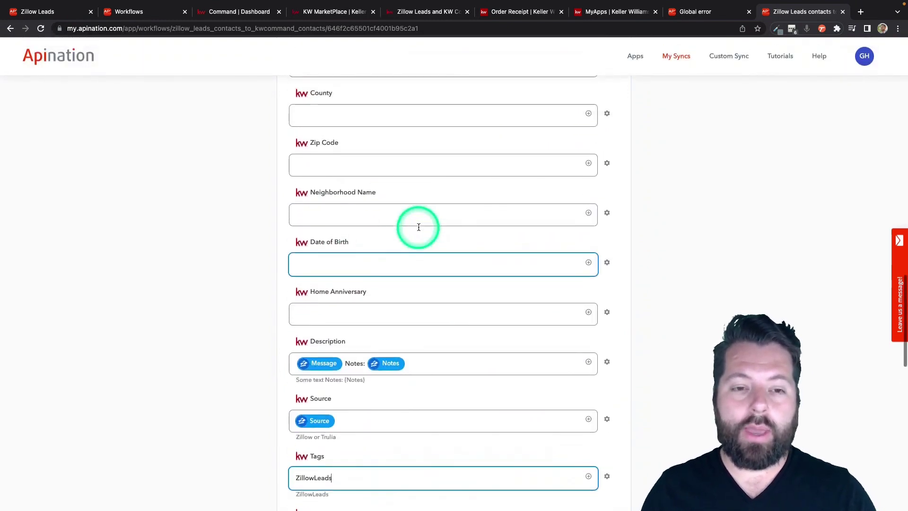
pyautogui.scroll(3, 418, 227)
pyautogui.scroll(1, 379, 209)
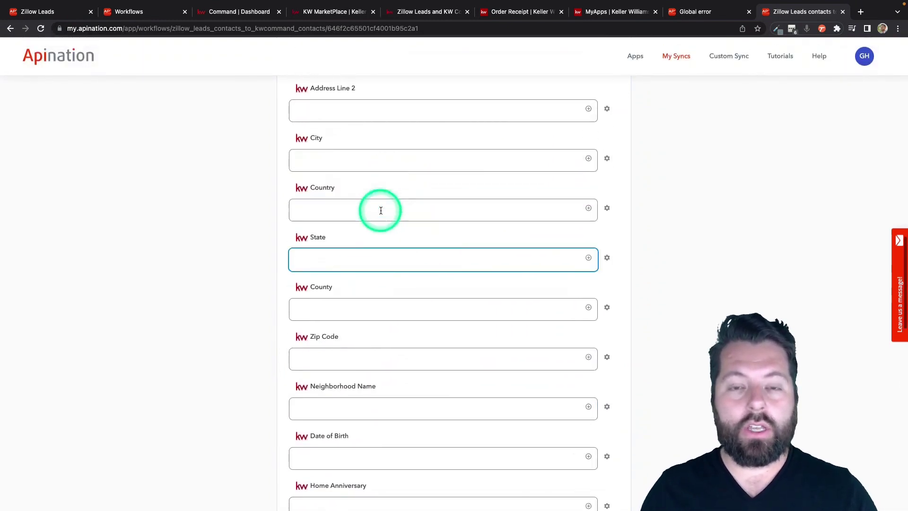
pyautogui.scroll(7, 381, 210)
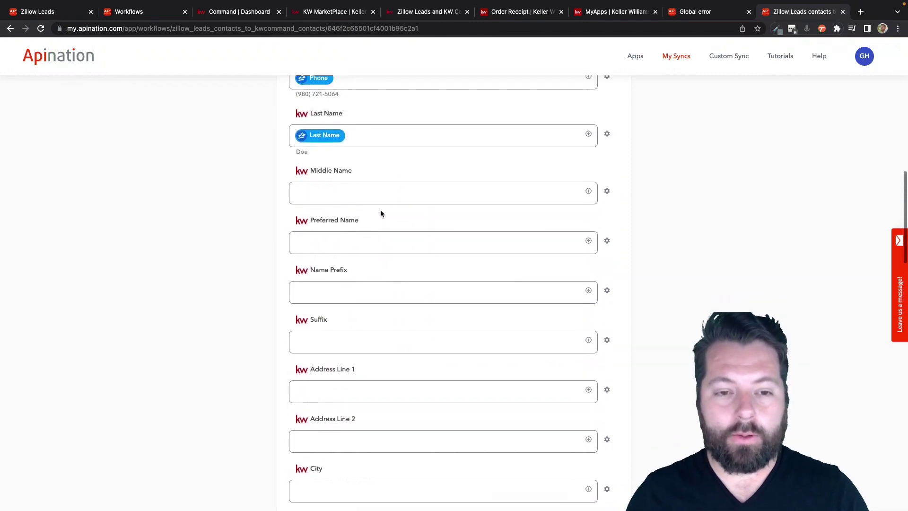
pyautogui.scroll(12, 380, 209)
pyautogui.click(380, 307)
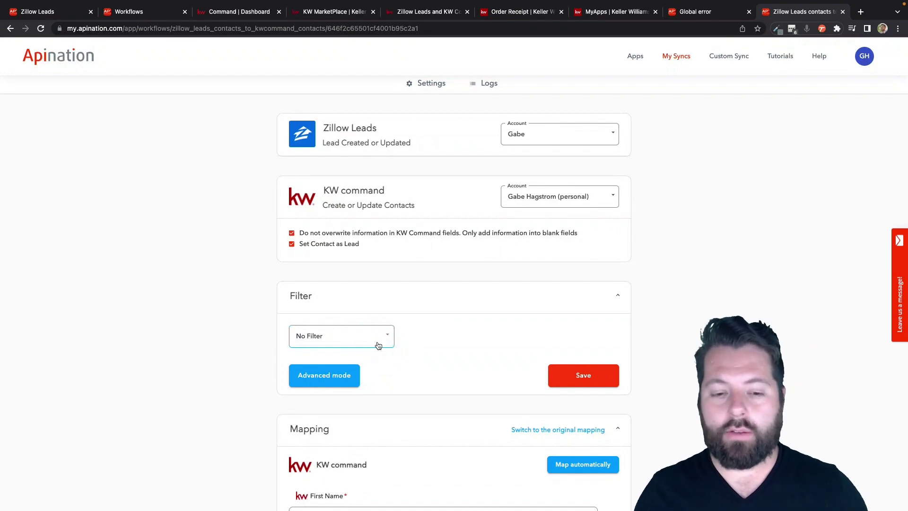
pyautogui.scroll(3, 378, 345)
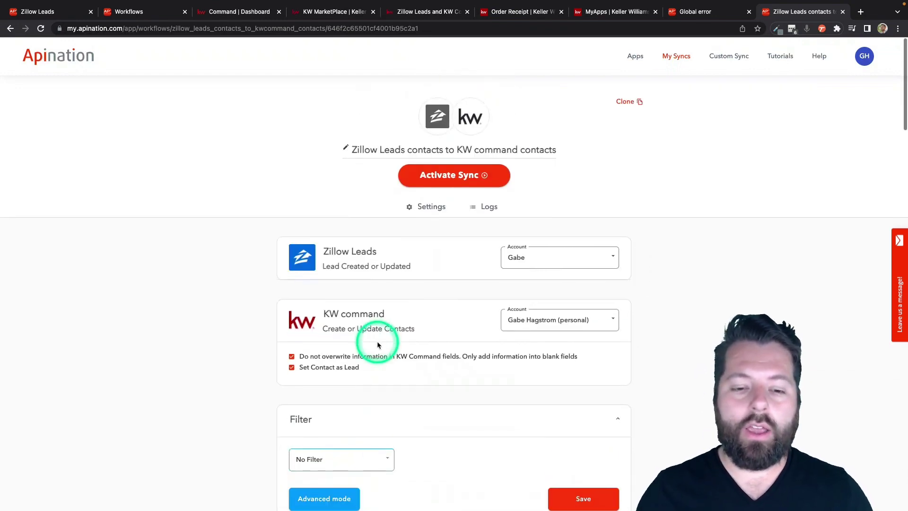
pyautogui.click(460, 186)
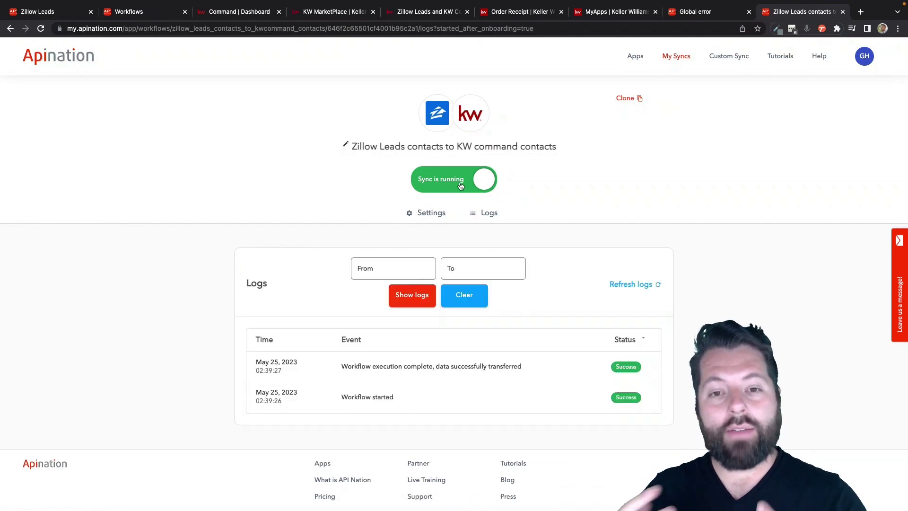
# Reopen the sync's settings and choose Search Criteria: ZIP as the field to filter on.
pyautogui.click(431, 213)
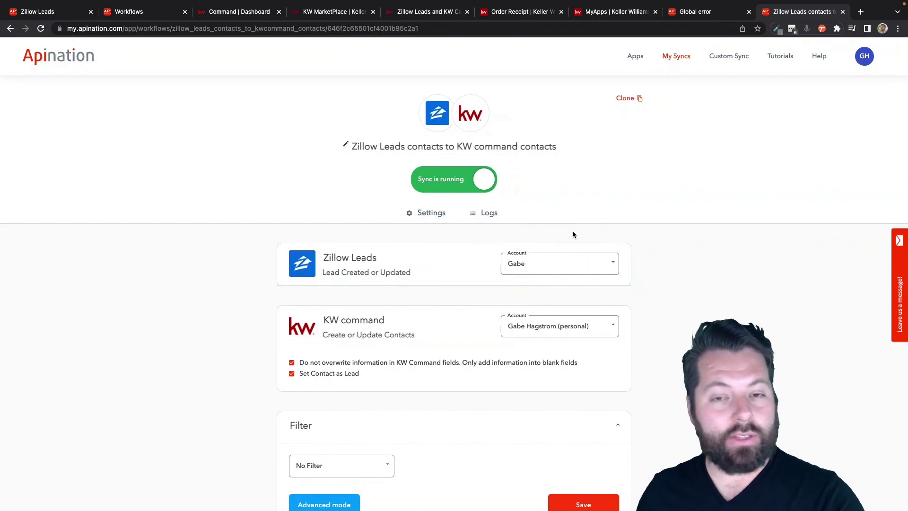
pyautogui.scroll(-5, 370, 325)
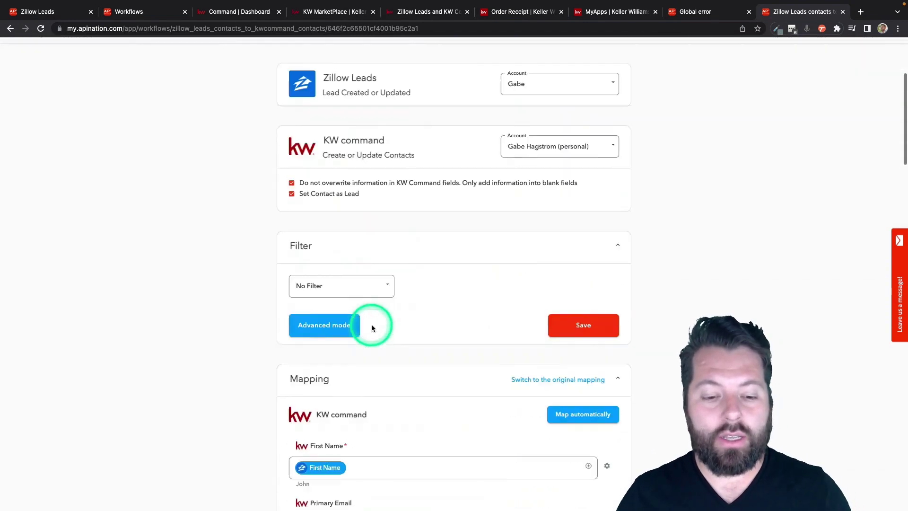
pyautogui.click(388, 275)
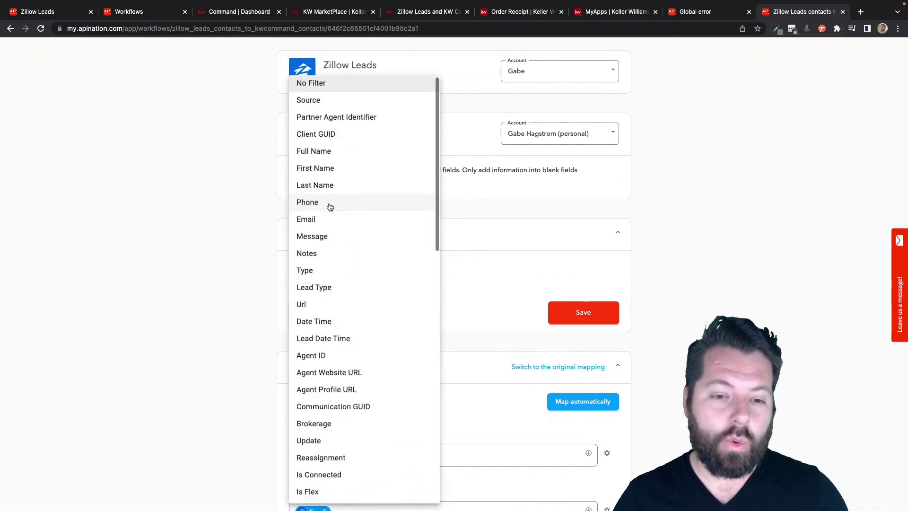
pyautogui.scroll(-4, 330, 207)
pyautogui.scroll(-6, 330, 207)
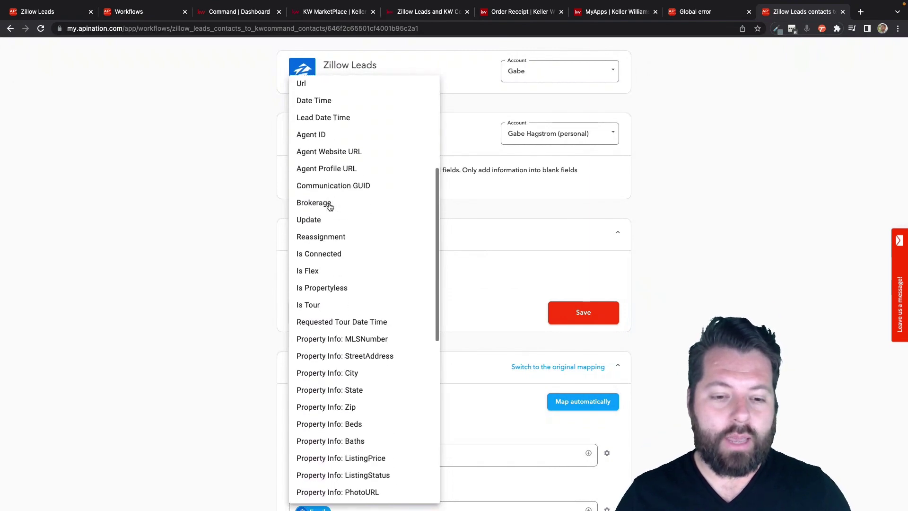
pyautogui.scroll(-3, 330, 206)
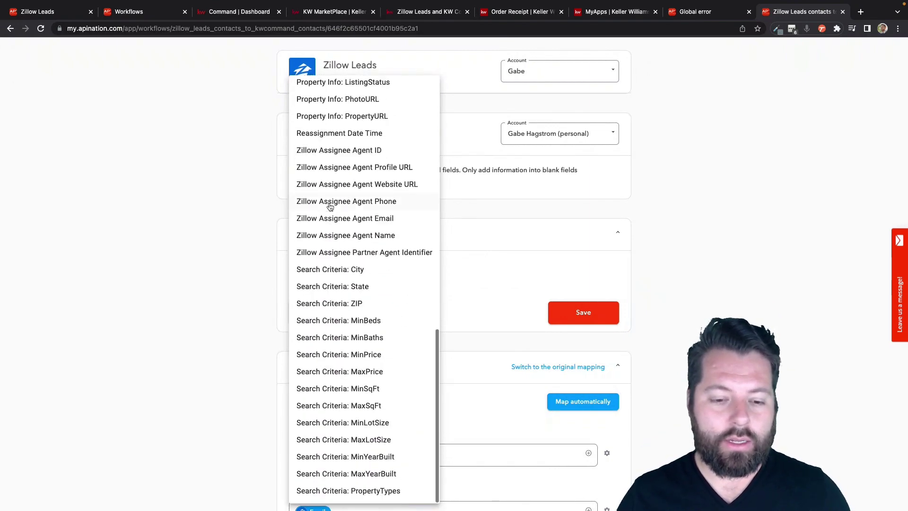
pyautogui.click(345, 306)
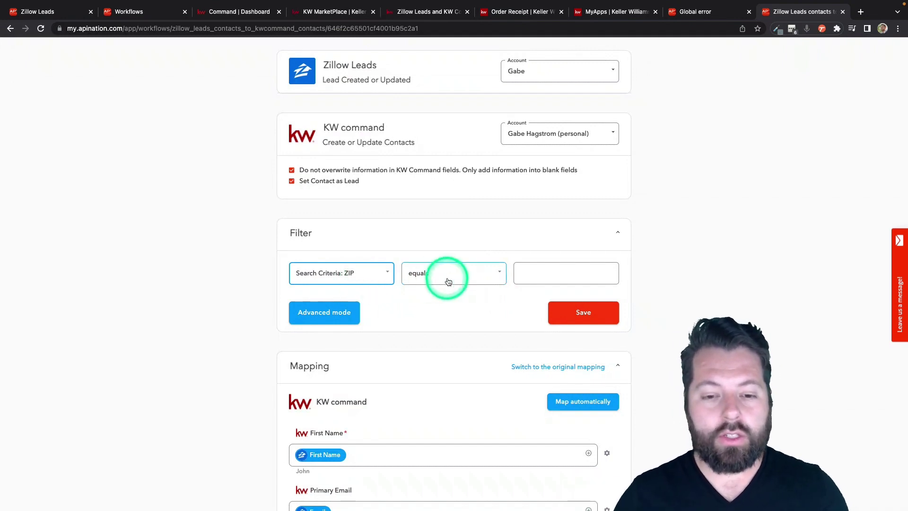
# Set the ZIP filter condition to contains 90210 and save the filter.
pyautogui.click(478, 279)
pyautogui.click(446, 391)
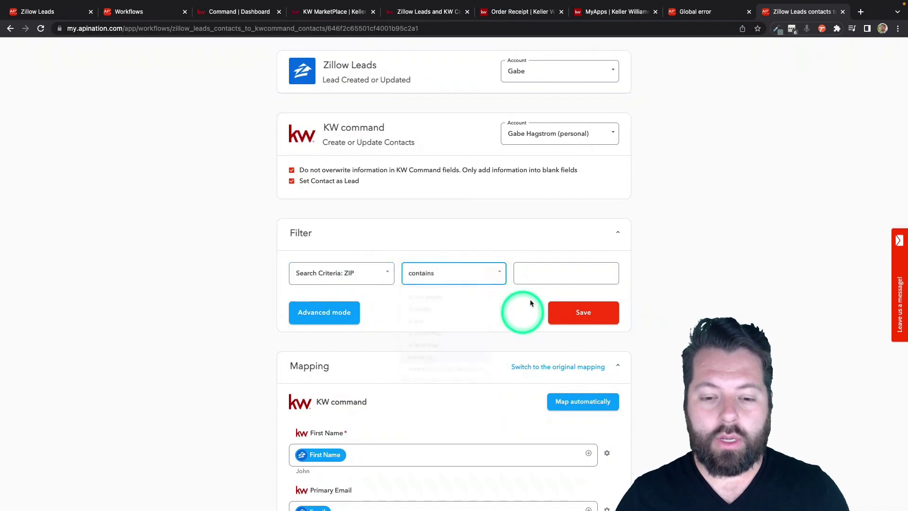
pyautogui.click(540, 278)
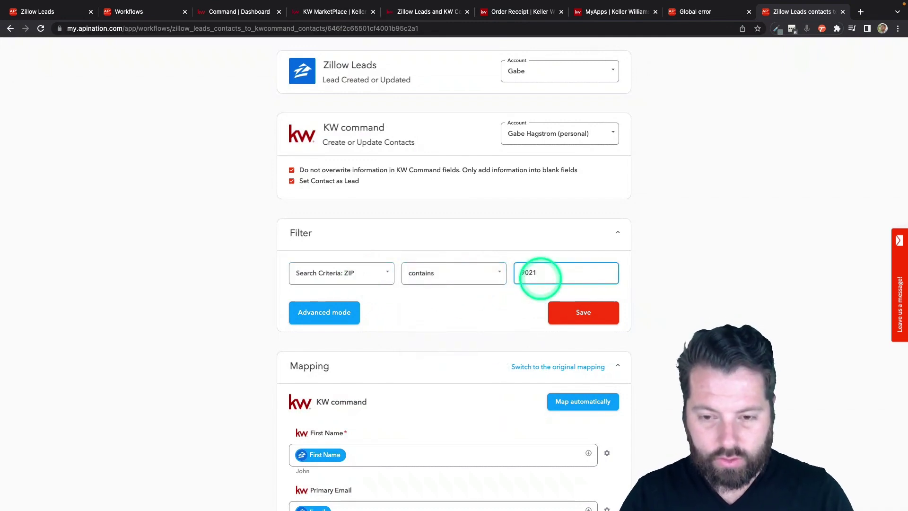
pyautogui.click(562, 314)
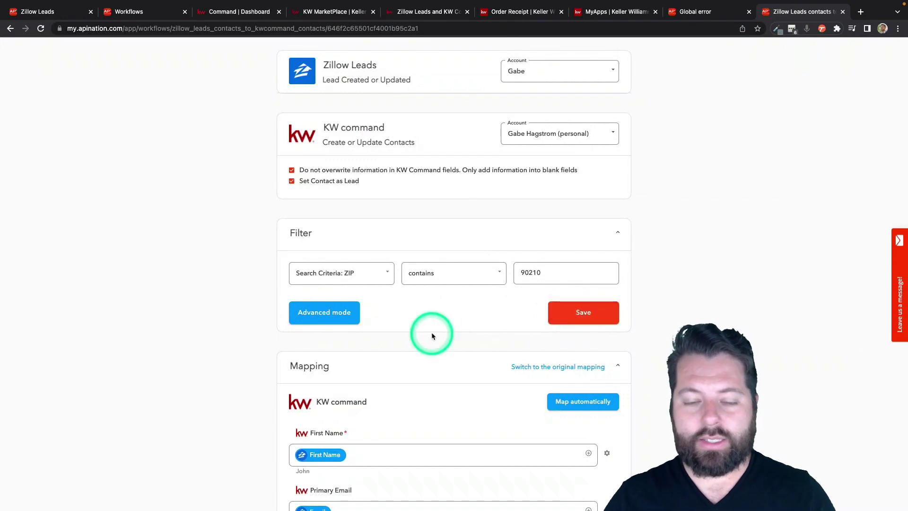
# Replace the KW Command Tags mapping text with 90210client.
pyautogui.scroll(-20, 464, 372)
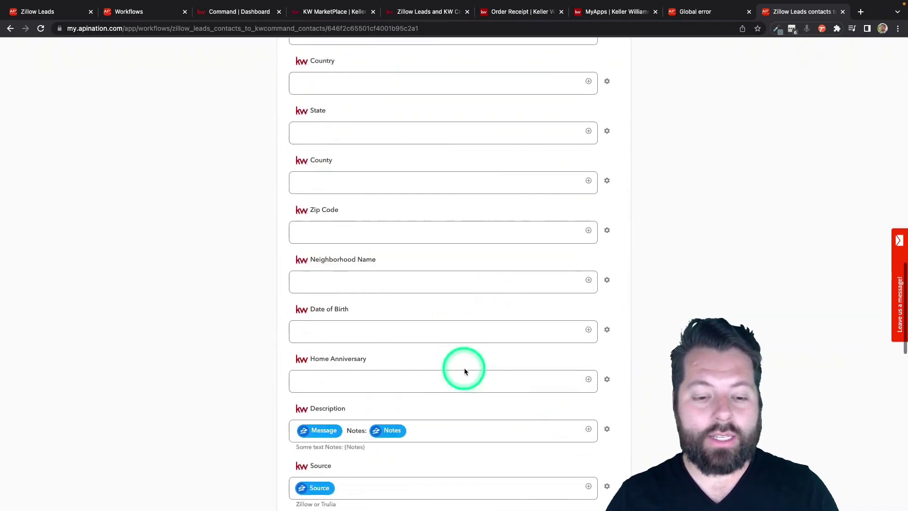
pyautogui.click(356, 314)
pyautogui.doubleClick(358, 315)
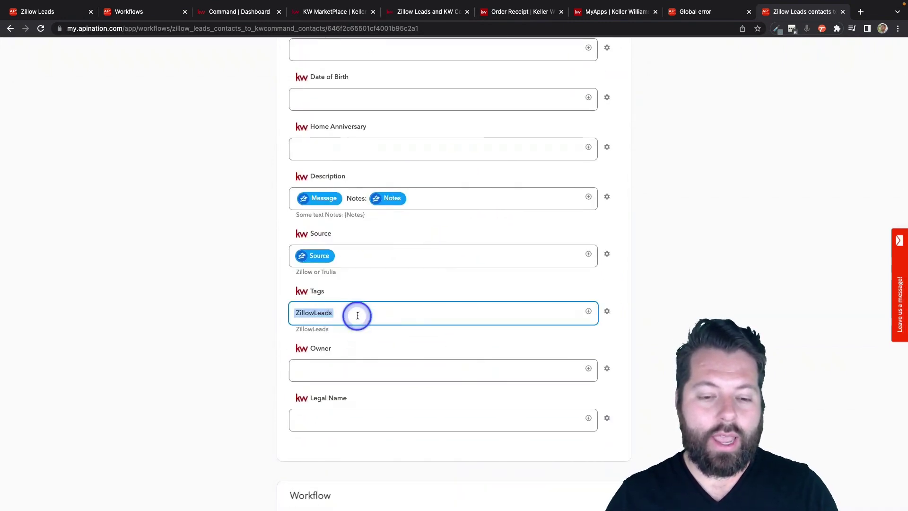
pyautogui.write('90210client')
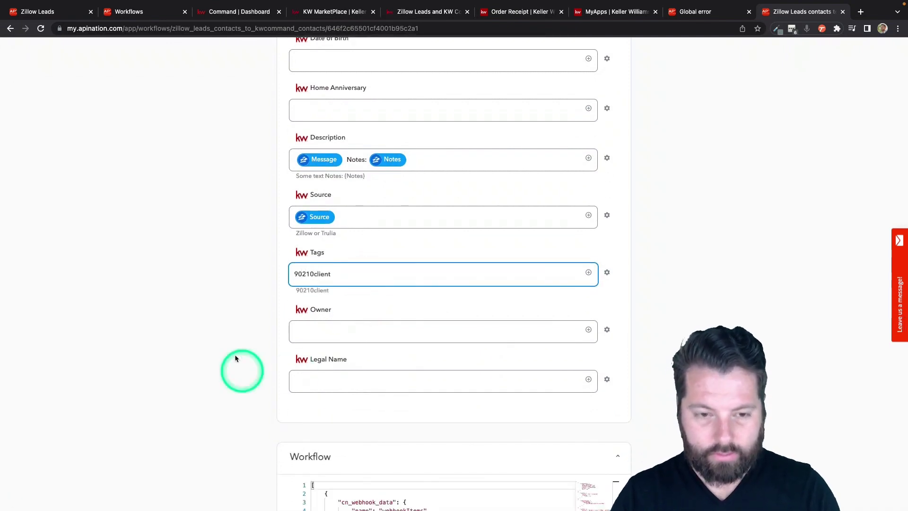
pyautogui.click(294, 308)
pyautogui.scroll(4, 294, 309)
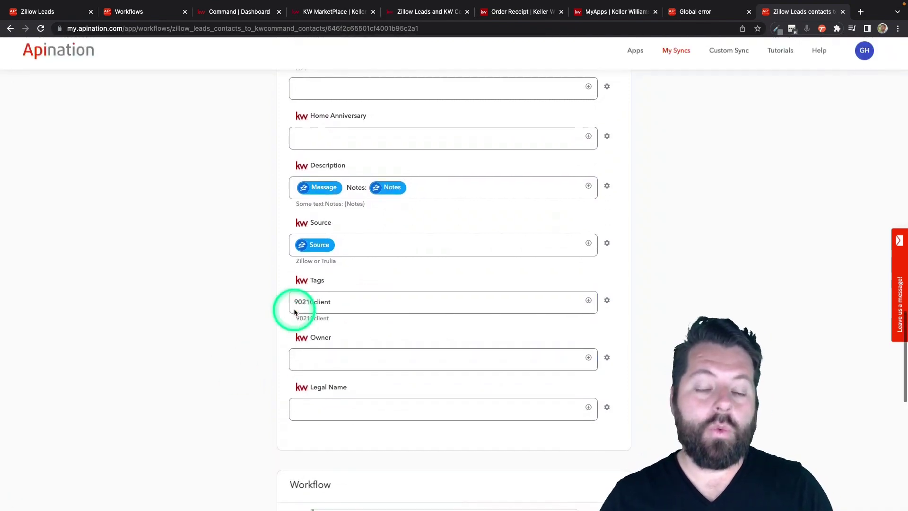
# Review the ZIP filter and browse the other Zillow lead fields available for filtering, keeping the current field selected.
pyautogui.scroll(20, 294, 312)
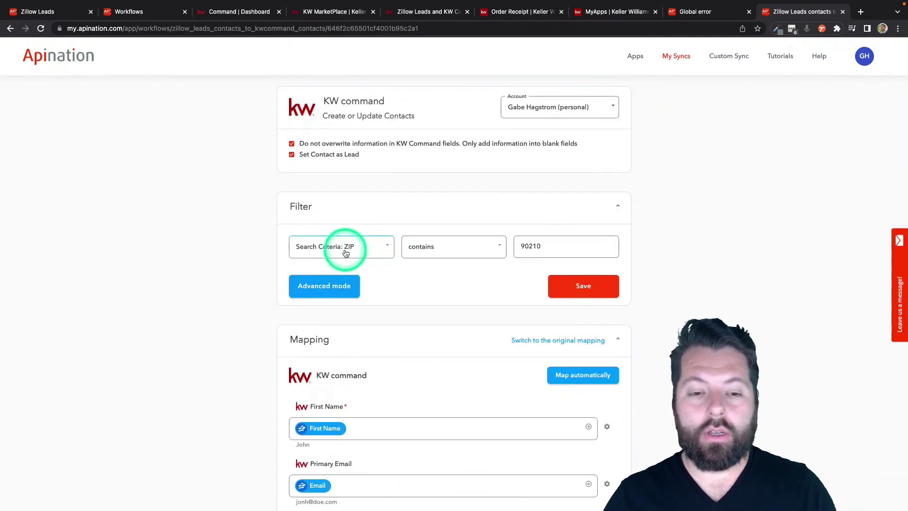
pyautogui.click(546, 251)
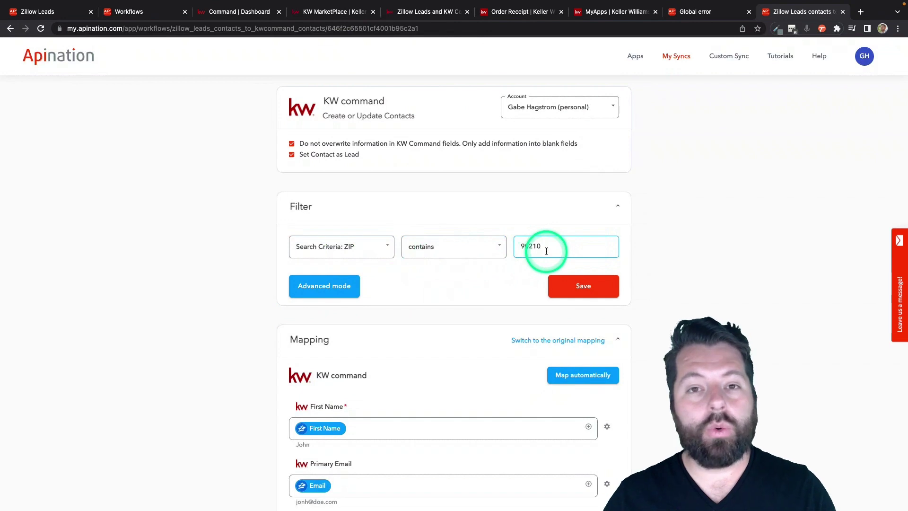
pyautogui.scroll(-3, 501, 314)
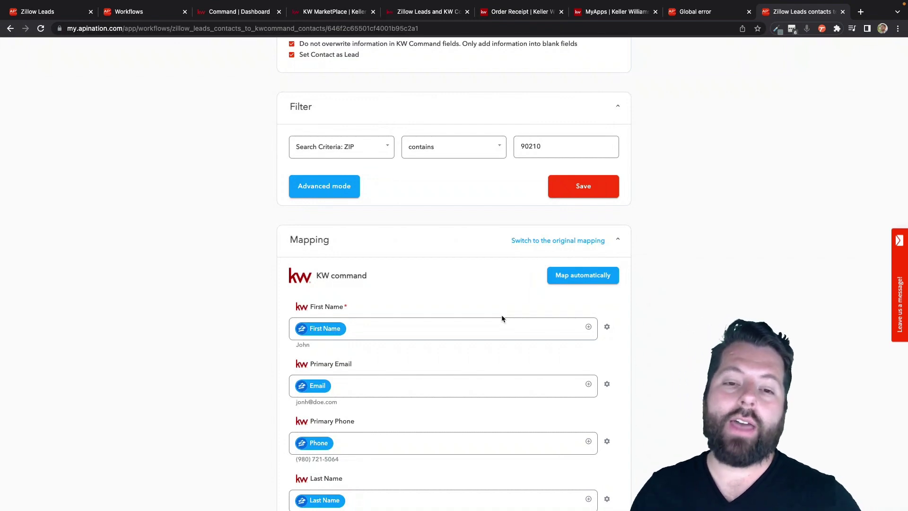
pyautogui.click(388, 152)
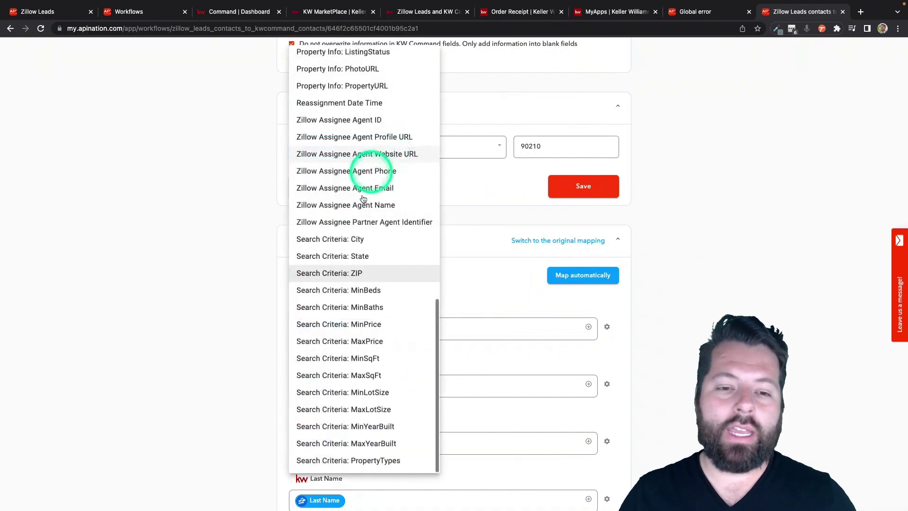
pyautogui.scroll(10, 353, 251)
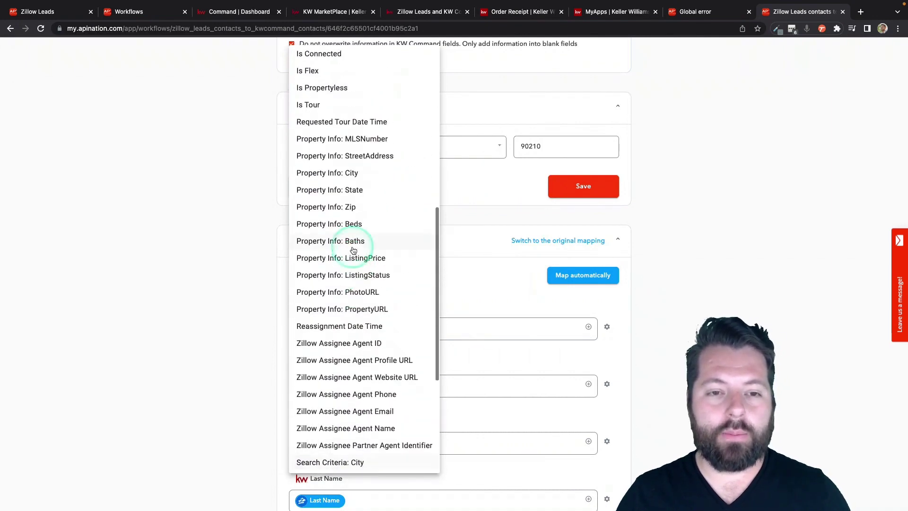
pyautogui.click(324, 232)
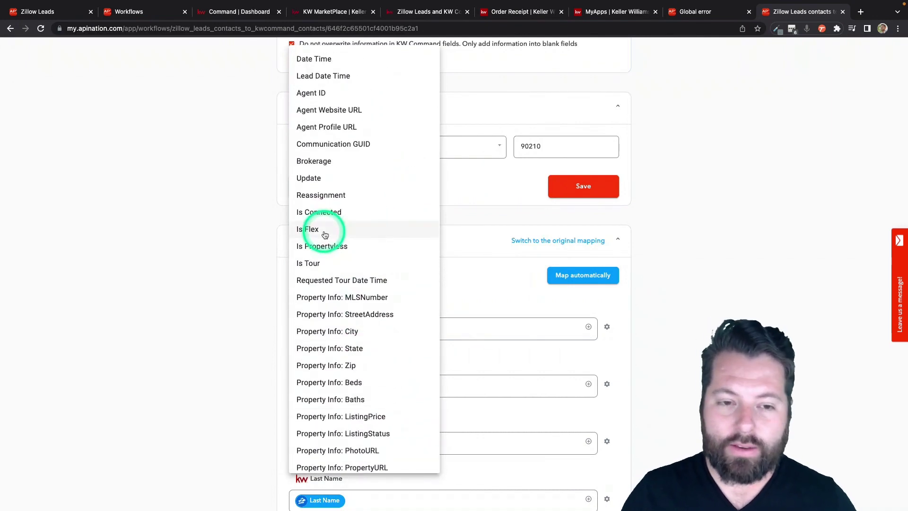
pyautogui.scroll(5, 324, 233)
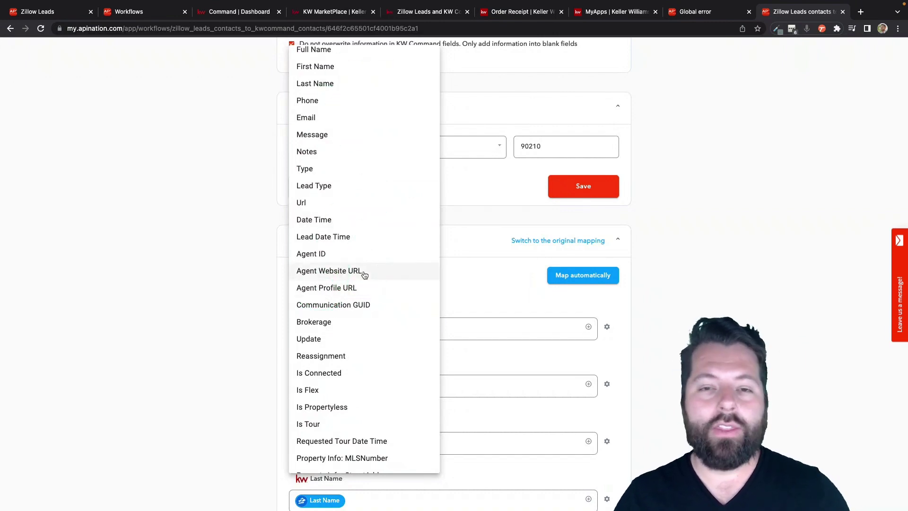
pyautogui.click(380, 245)
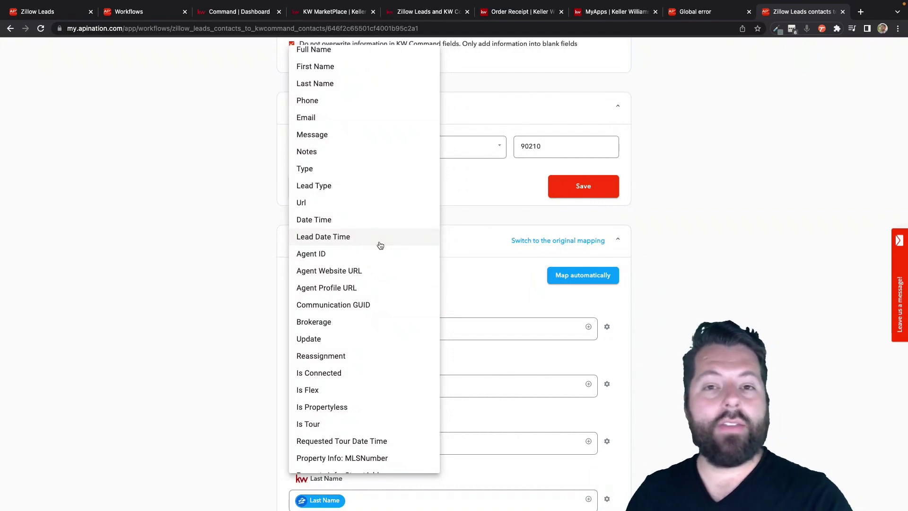
pyautogui.click(487, 245)
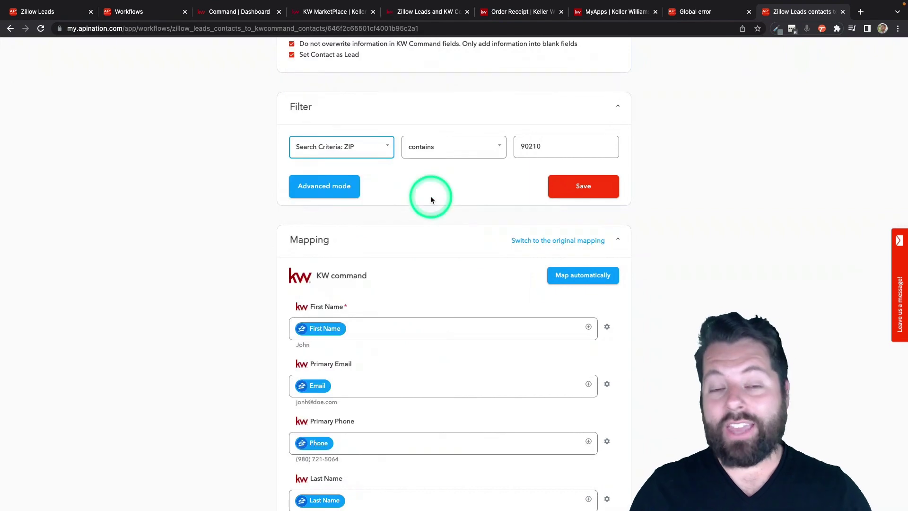
# Remove the ZIP condition by setting the sync's filter to No Filter, and save it.
pyautogui.click(379, 147)
pyautogui.scroll(10, 364, 114)
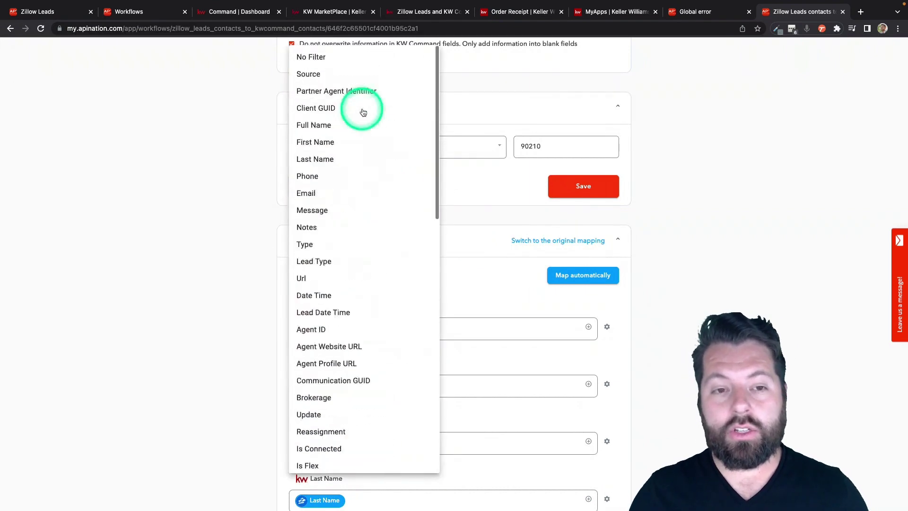
pyautogui.click(352, 58)
pyautogui.click(424, 142)
pyautogui.click(581, 191)
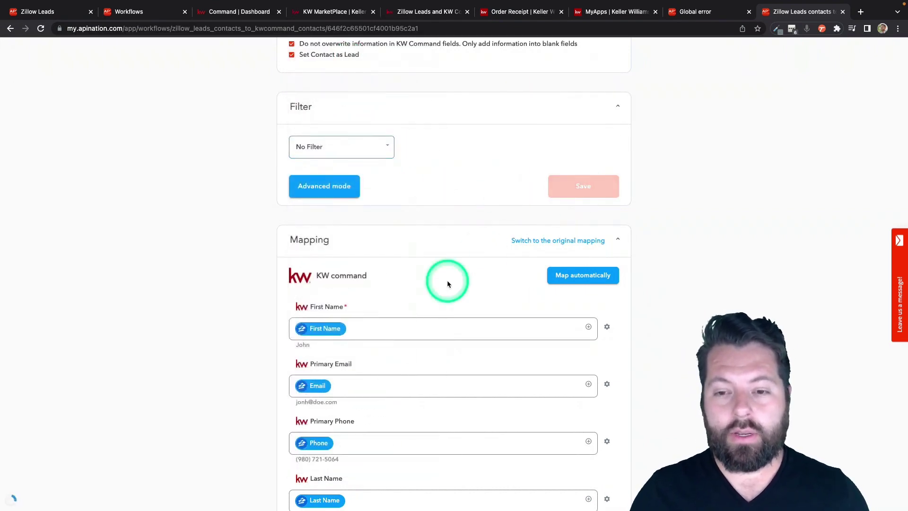
# Change the KW Command Tags mapping to the fixed text Zillow.
pyautogui.scroll(-20, 447, 279)
pyautogui.click(335, 448)
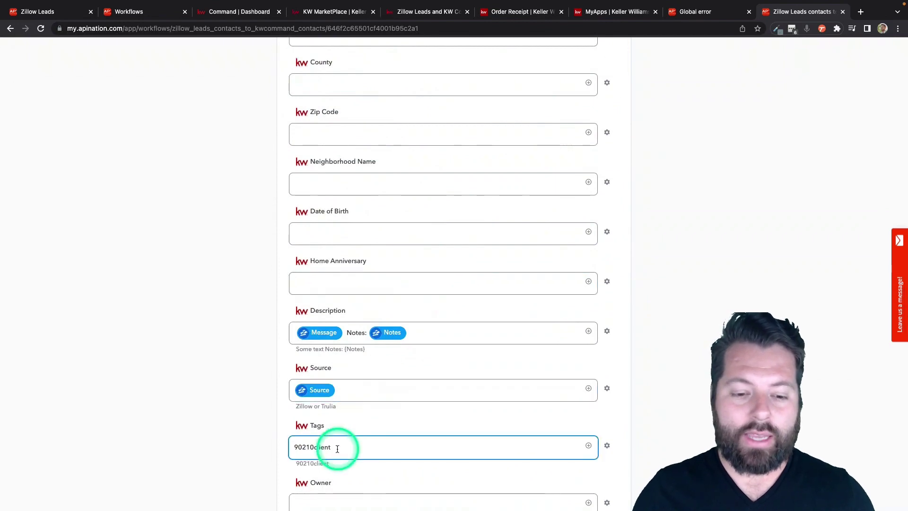
pyautogui.scroll(-4, 337, 448)
pyautogui.write('Zillow')
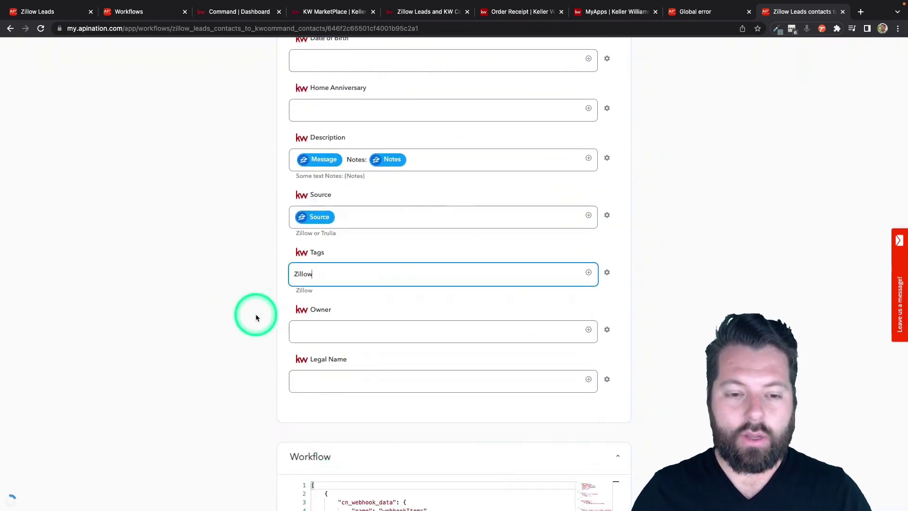
pyautogui.scroll(20, 255, 314)
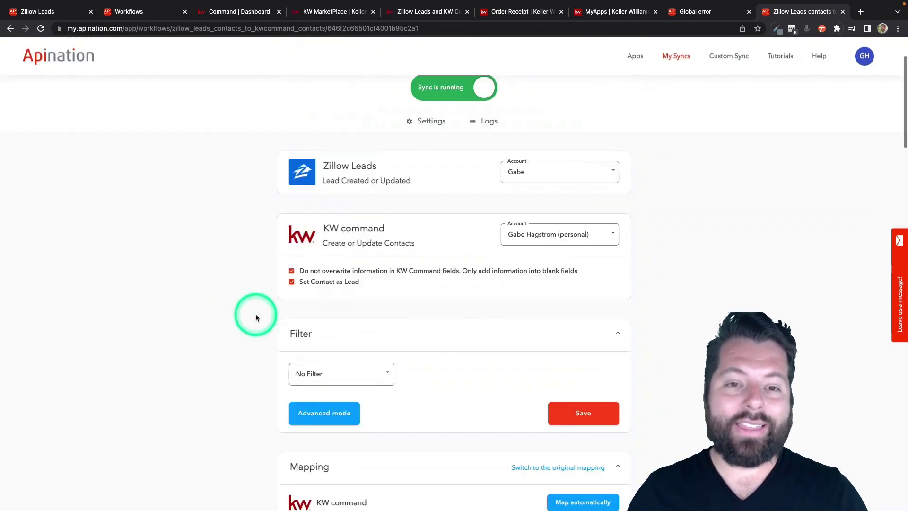